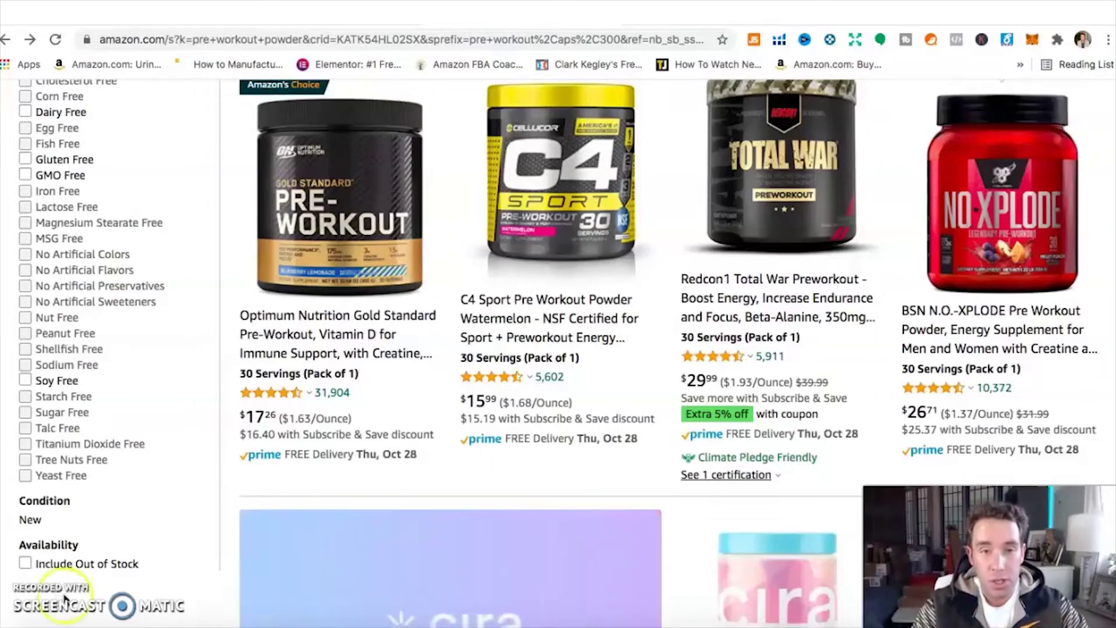
Examine the Kaged Muscle brand banner and the first row of sponsored listings in the pre workout powder results
scroll(376, 556, up, 1)
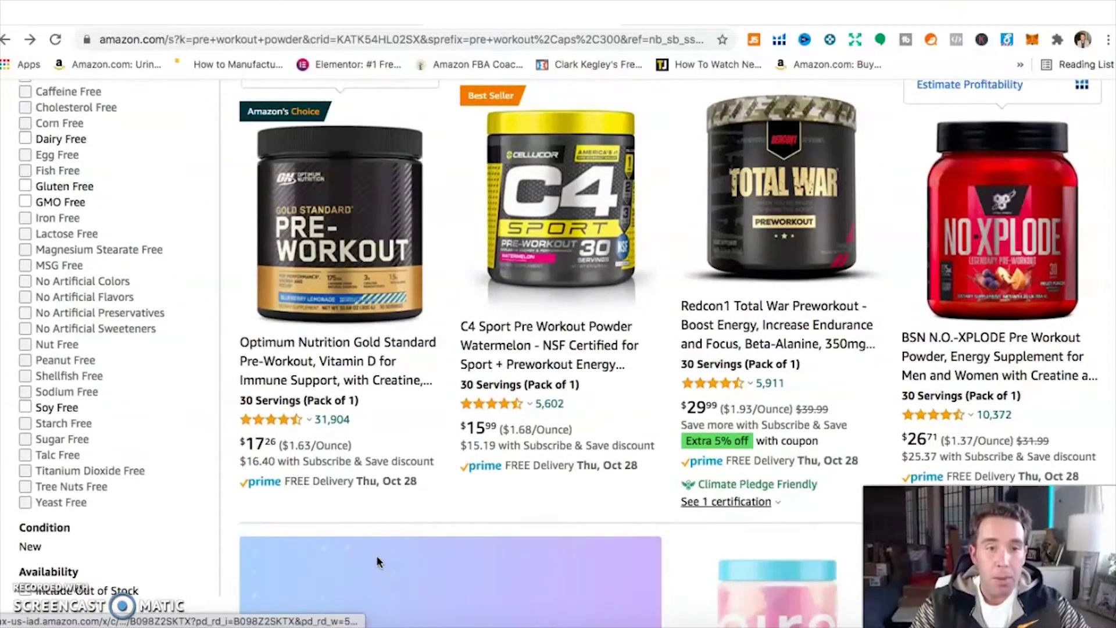
scroll(375, 562, up, 15)
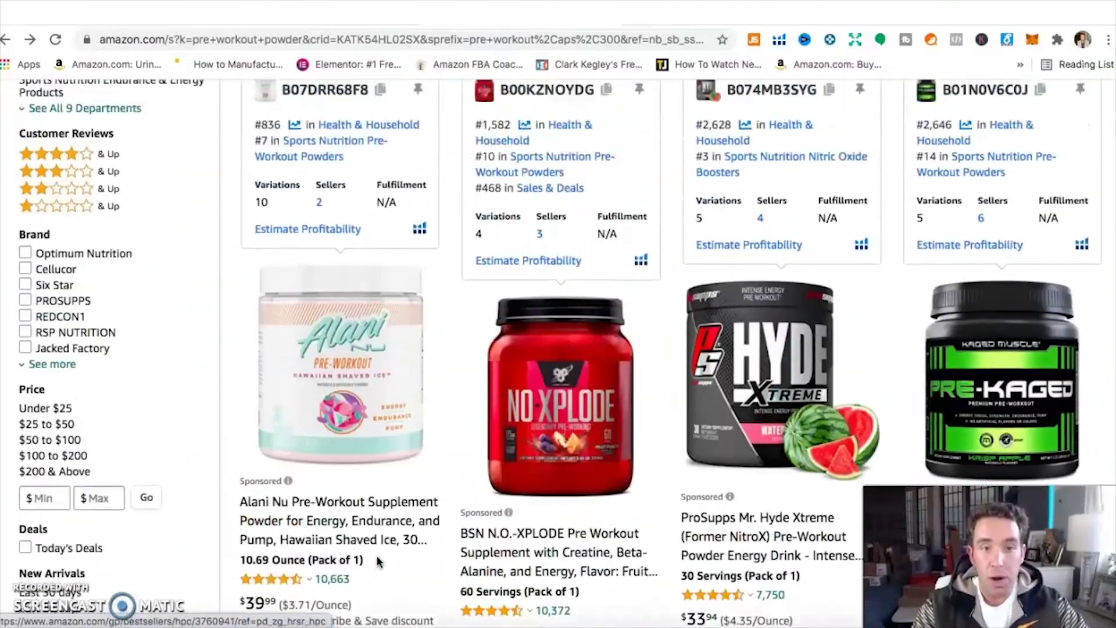
scroll(378, 561, up, 4)
scroll(375, 560, down, 2)
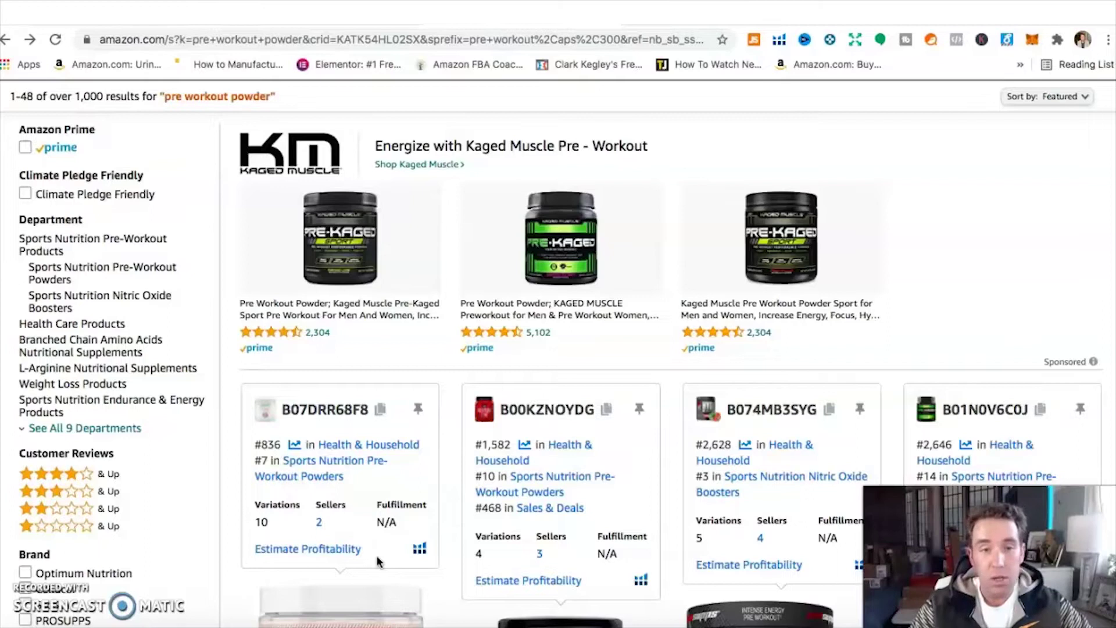
scroll(376, 556, down, 6)
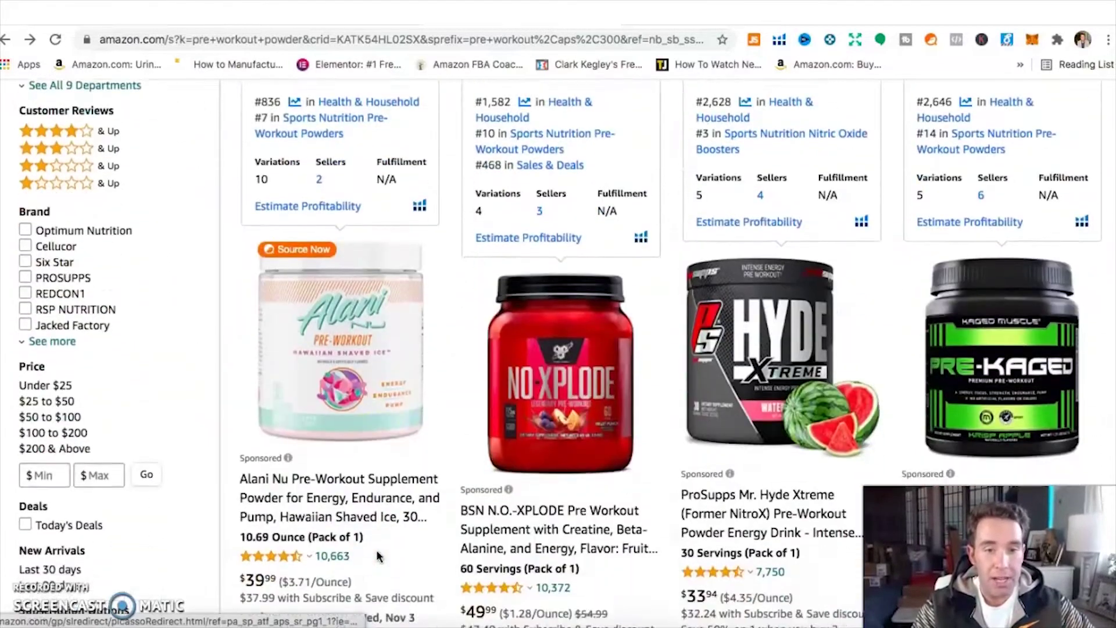
scroll(376, 553, down, 1)
click(378, 482)
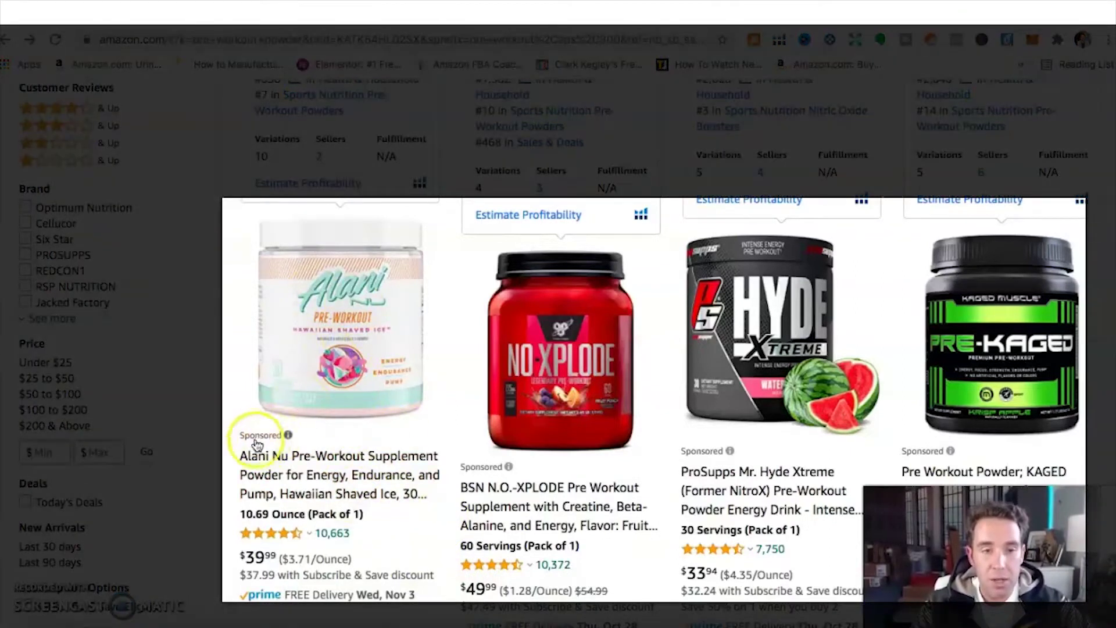
click(258, 437)
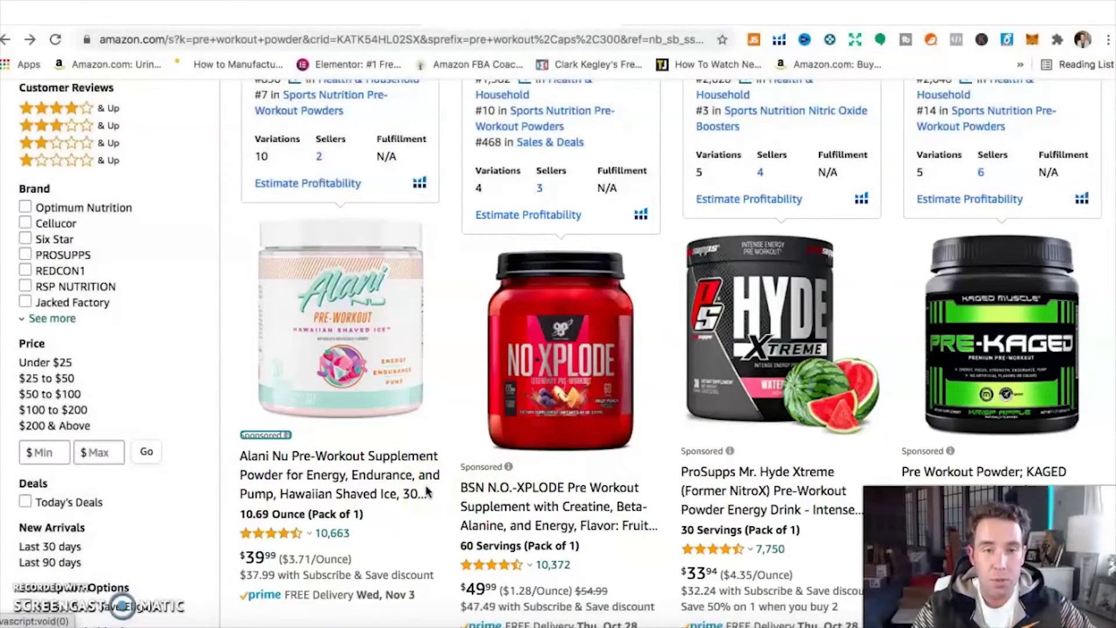
Look through the lower search results for more sponsored listings, such as the Optimum Nutrition Amino Energy products
scroll(426, 491, down, 10)
scroll(425, 491, down, 10)
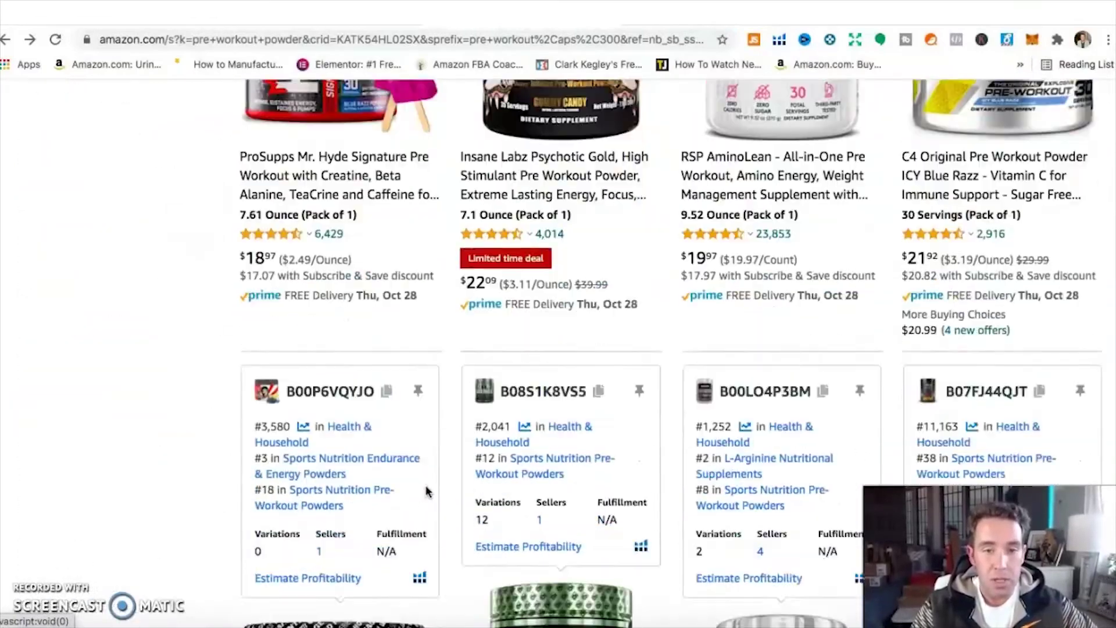
scroll(426, 491, down, 15)
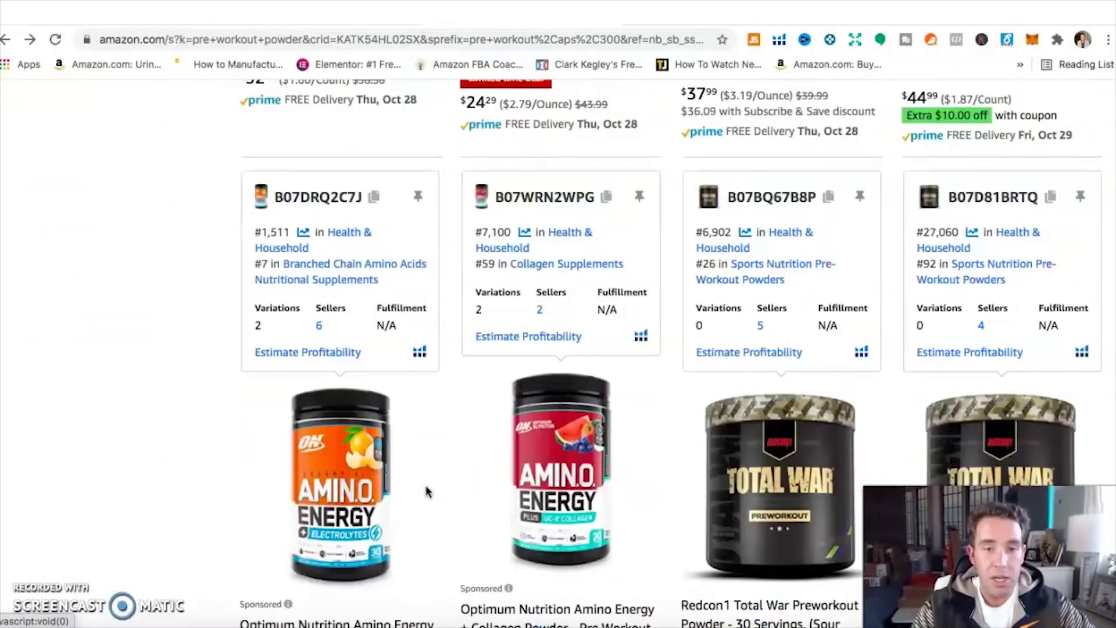
scroll(426, 491, up, 2)
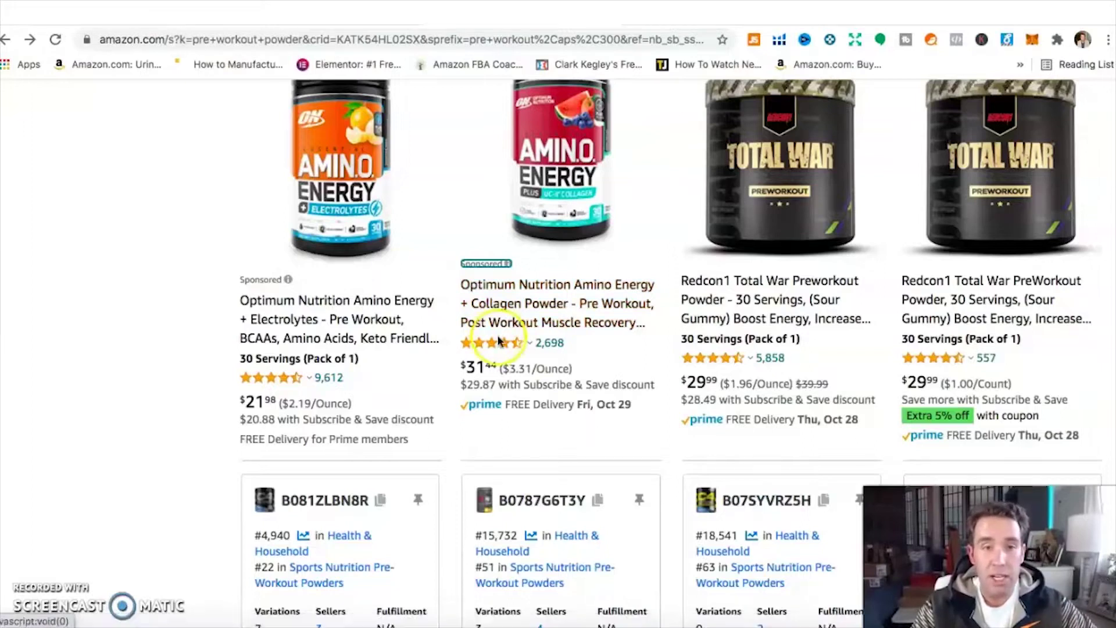
mouse_move(511, 343)
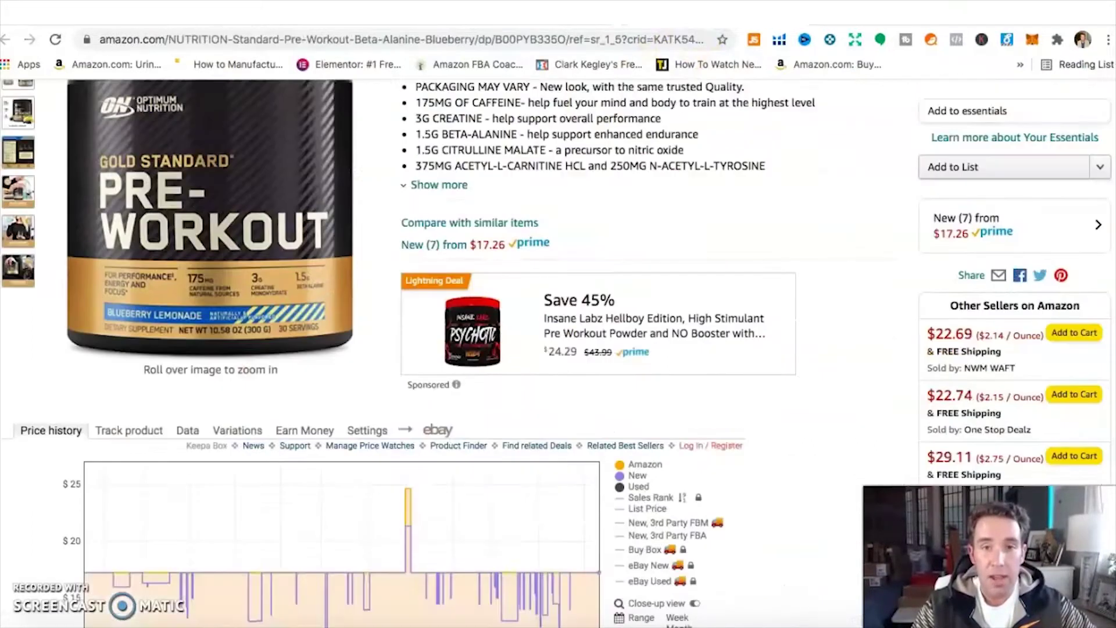
View the Optimum Nutrition Gold Standard Pre-Workout product page down to its sponsored related products
click(477, 415)
scroll(499, 473, down, 20)
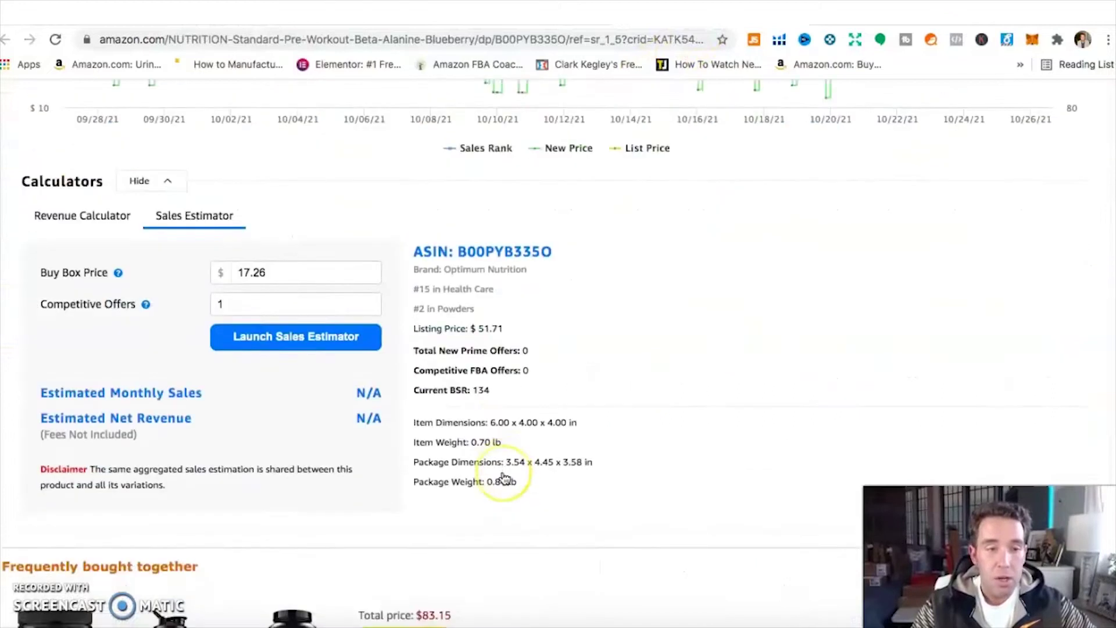
scroll(254, 407, down, 3)
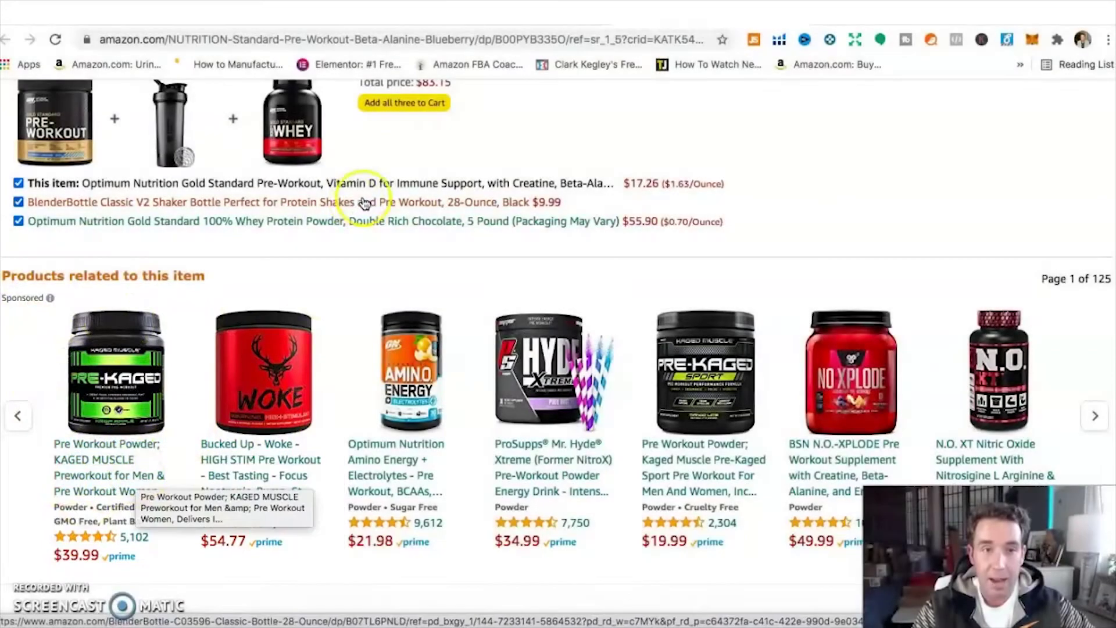
Switch to the Amazon Ads console and close the open new campaign form
click(337, 14)
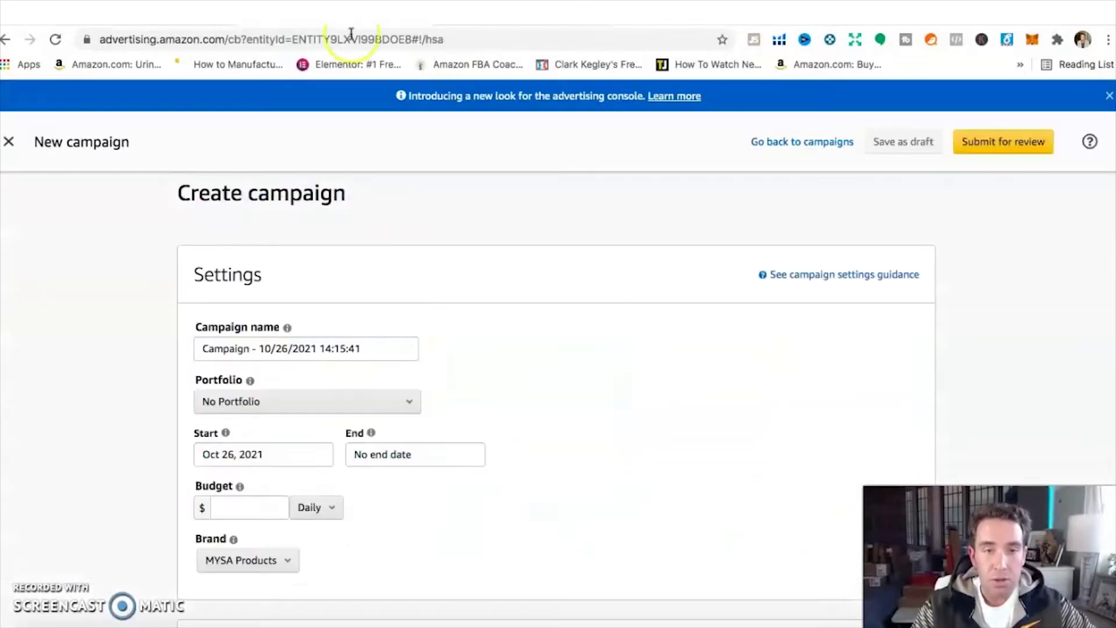
click(8, 145)
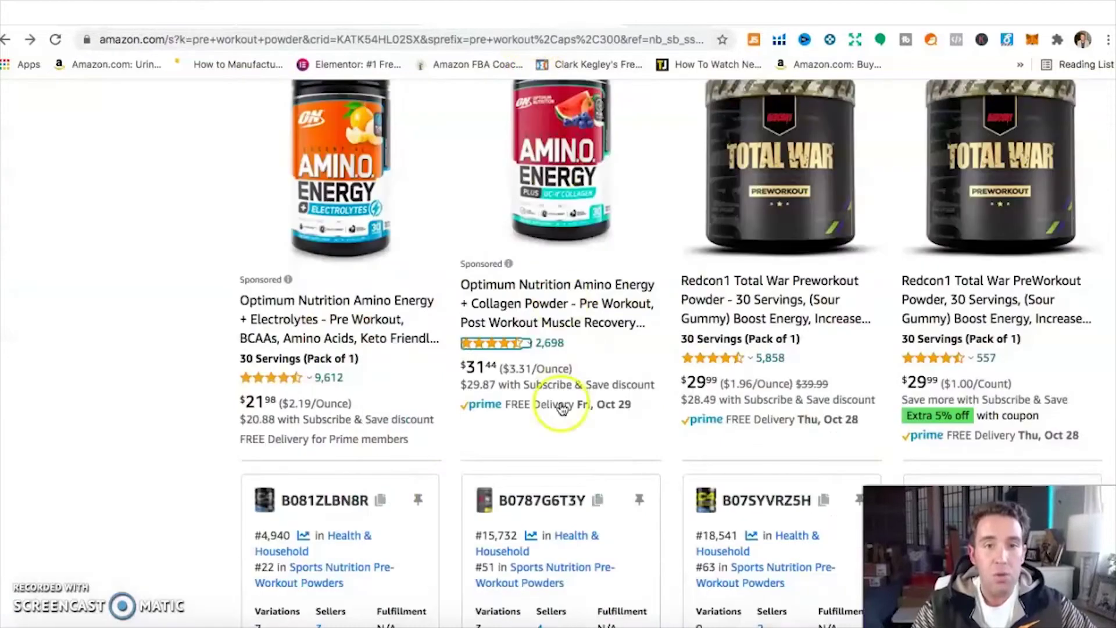
Return to the pre workout powder results and examine the Kaged Muscle banner and the Cira Pre-Game video ad
scroll(562, 408, up, 20)
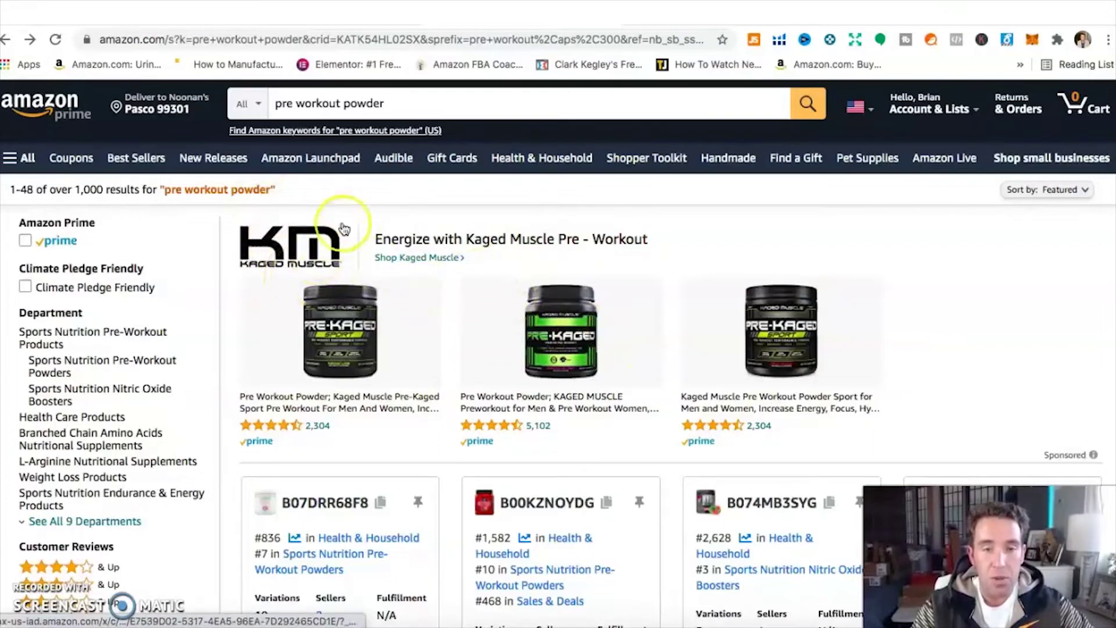
scroll(378, 384, down, 12)
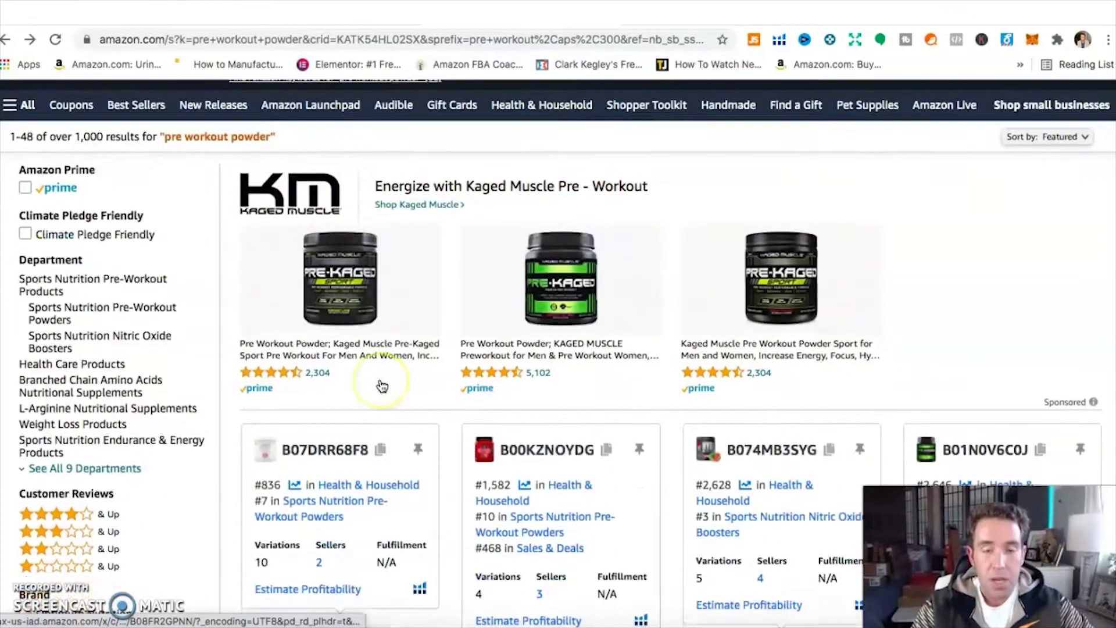
scroll(382, 386, down, 10)
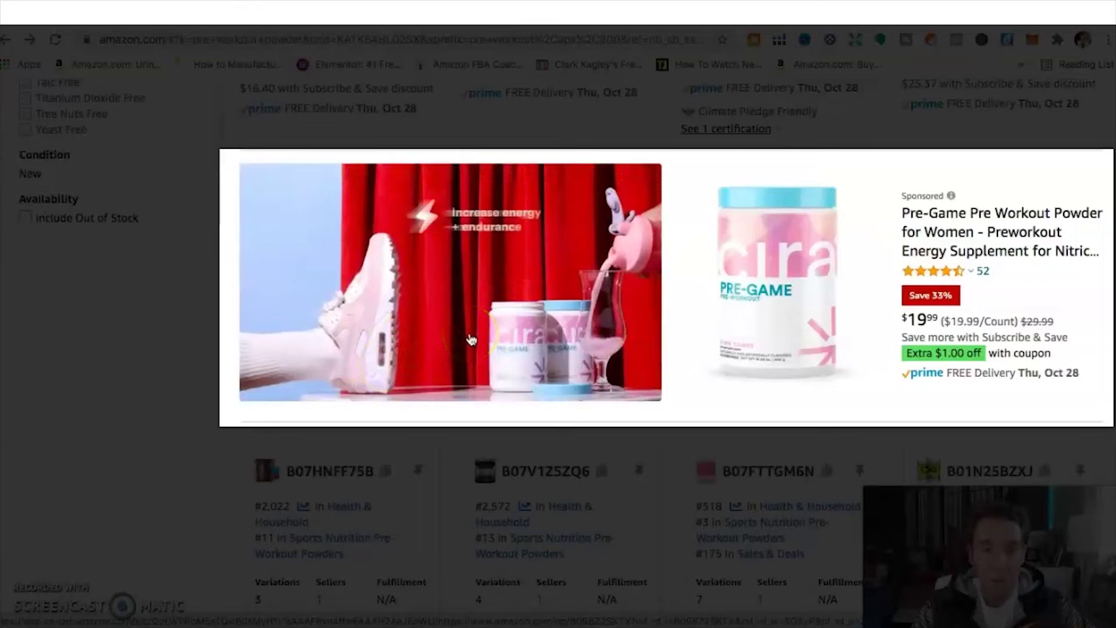
click(501, 297)
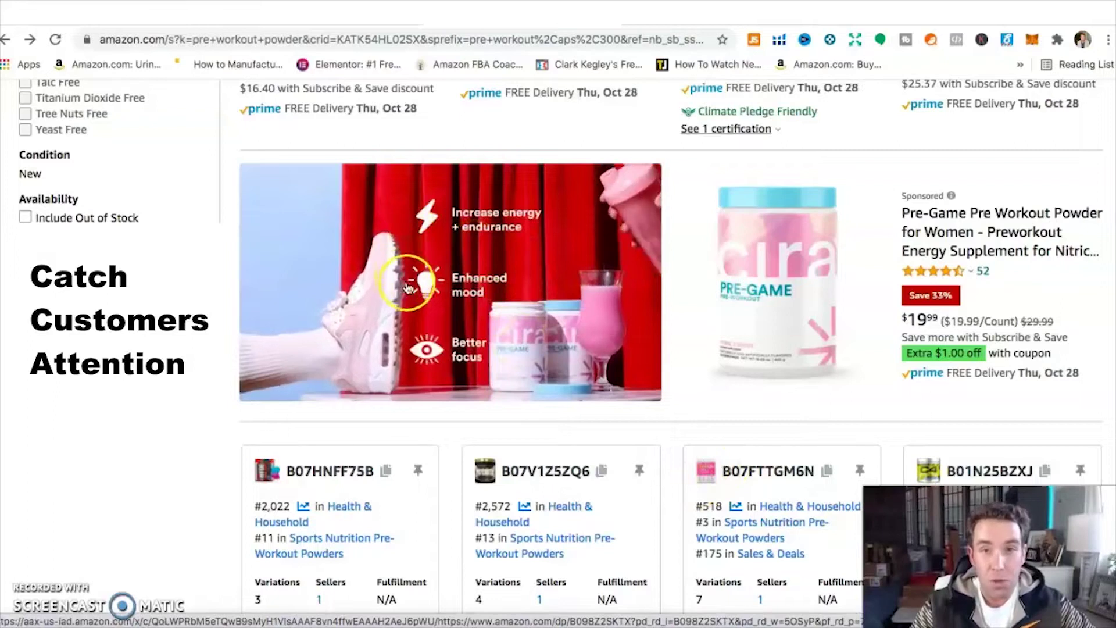
Compare the row of regular product listings with the Cira Pre-Game sponsored video ad below it
scroll(730, 448, up, 8)
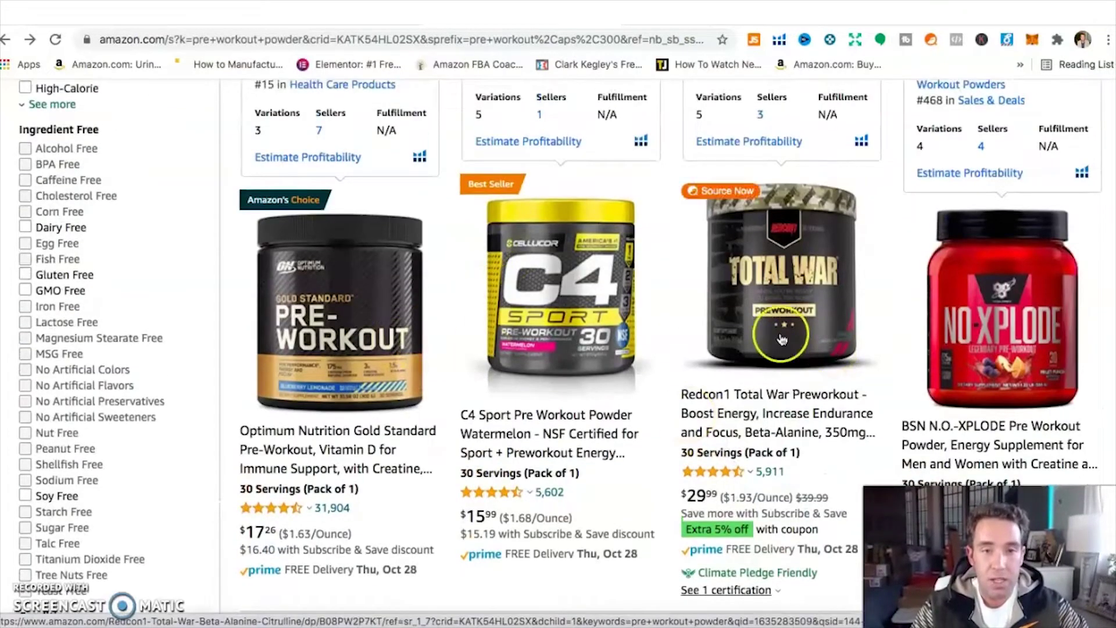
scroll(635, 391, down, 1)
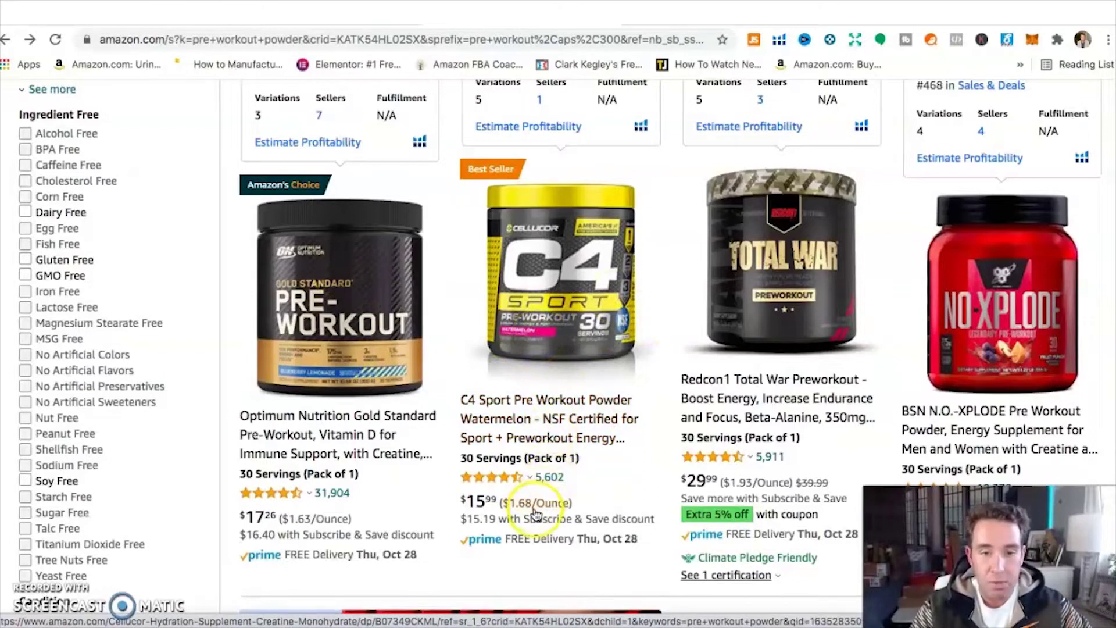
scroll(535, 514, down, 6)
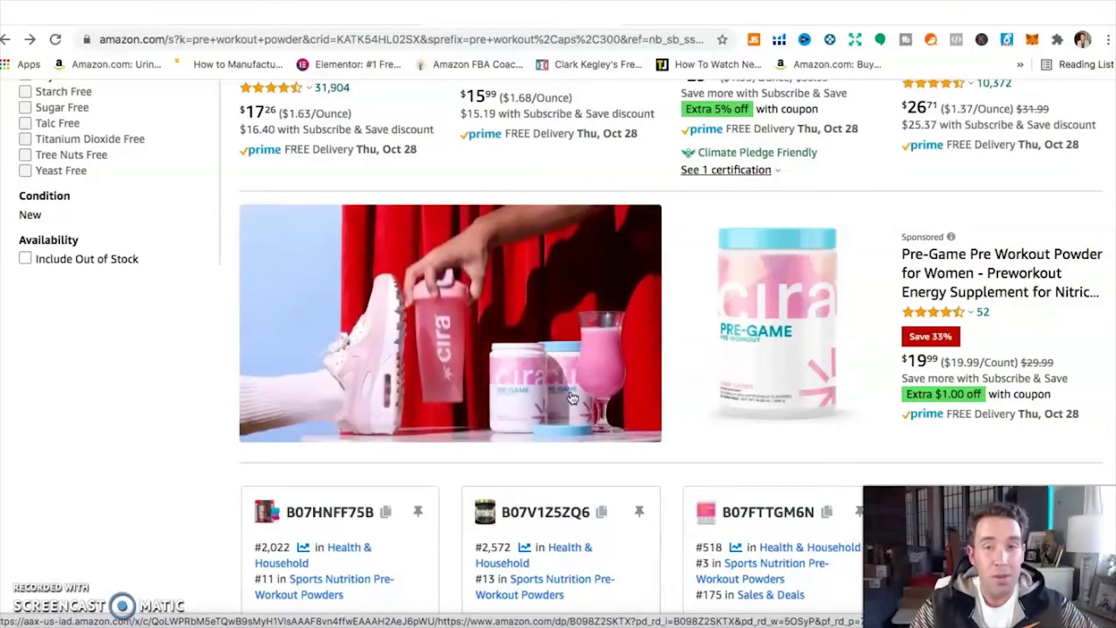
click(532, 375)
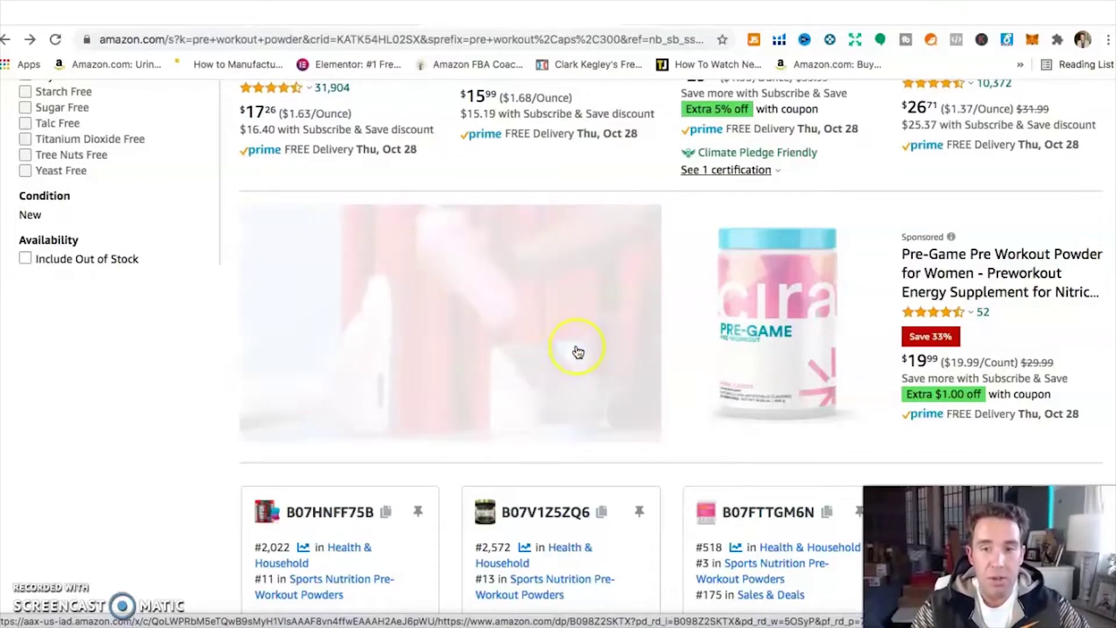
scroll(635, 399, down, 4)
scroll(636, 401, up, 5)
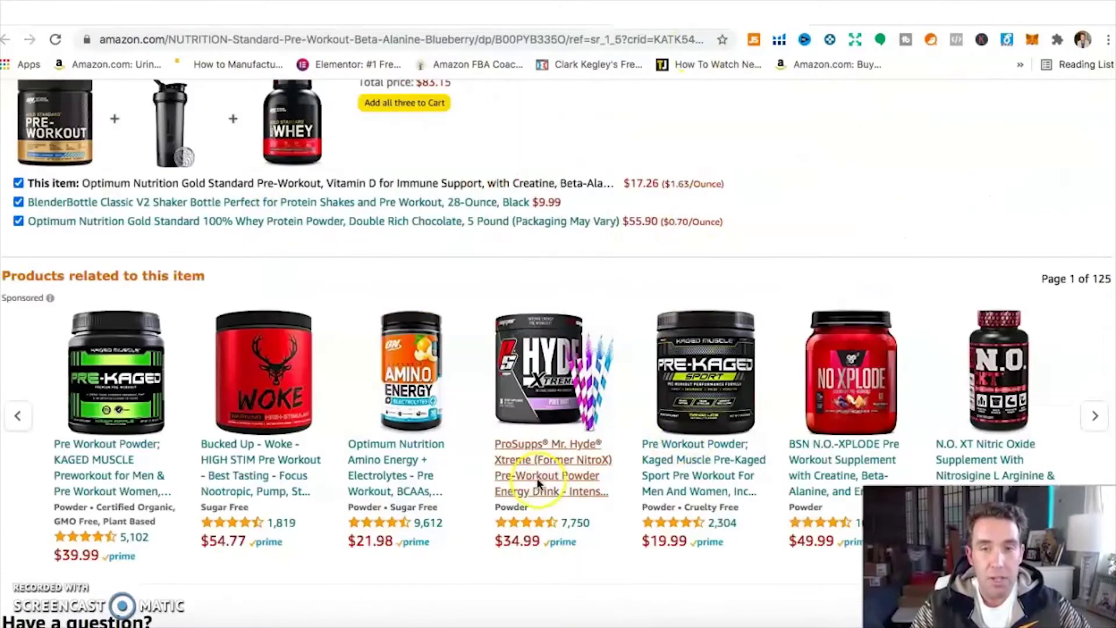
Examine the ad placements on the Optimum Nutrition product page, from the top down to the price history
scroll(535, 479, up, 20)
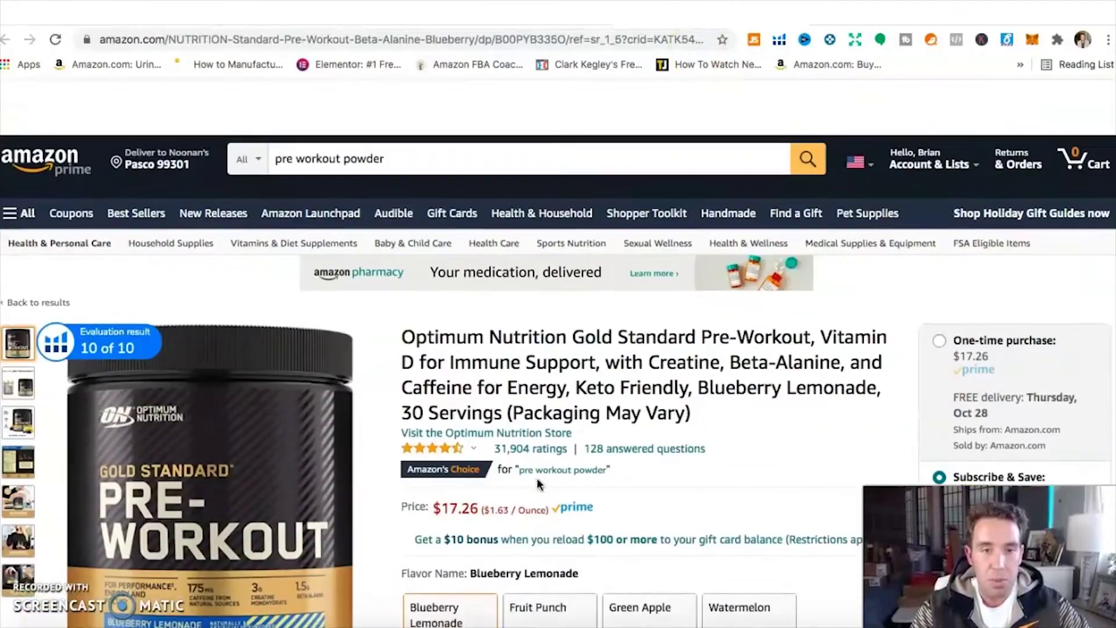
scroll(540, 484, down, 9)
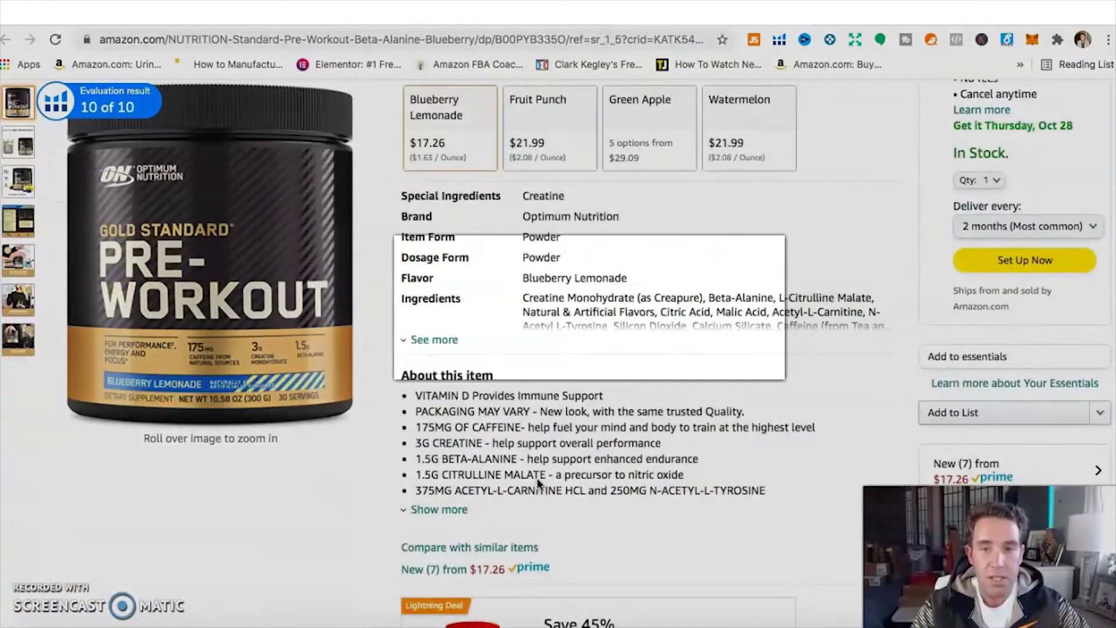
scroll(538, 482, down, 6)
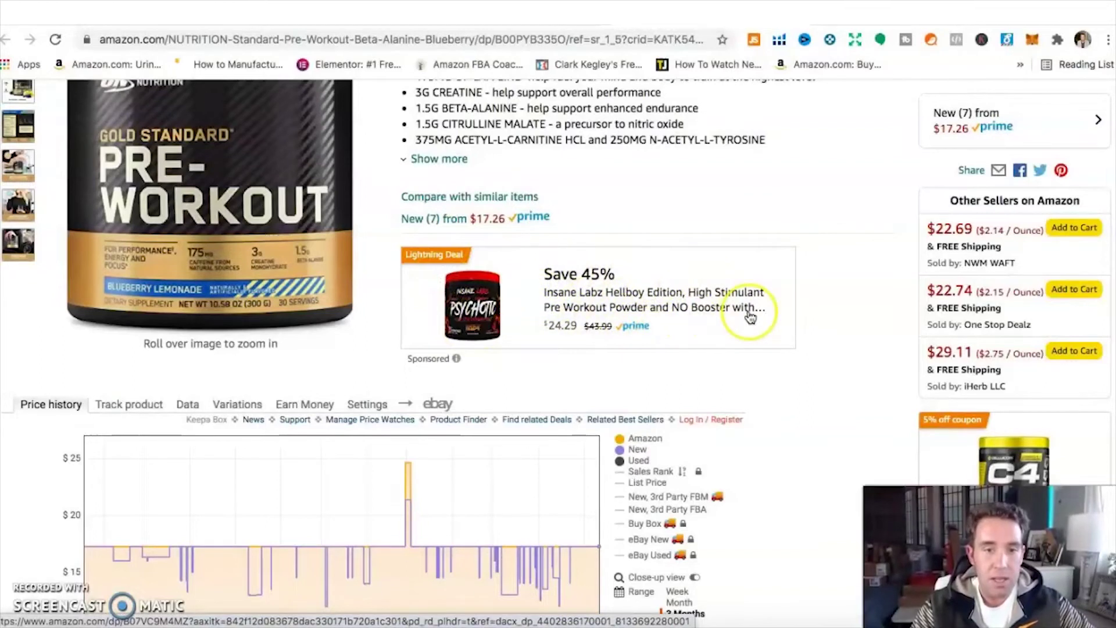
scroll(750, 315, down, 1)
scroll(573, 274, down, 6)
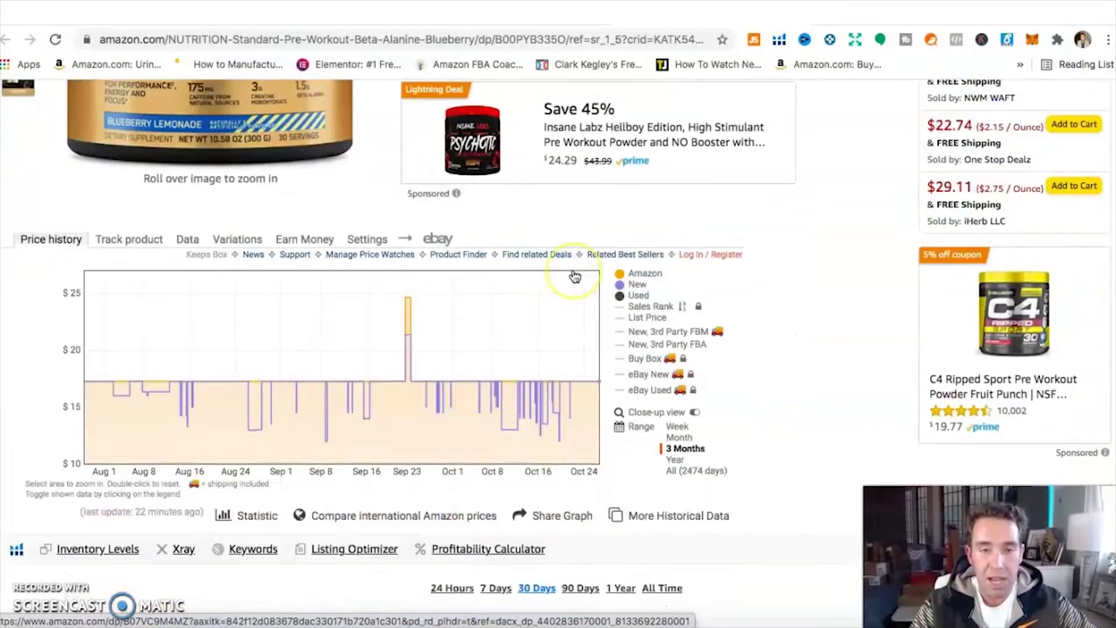
scroll(573, 274, up, 3)
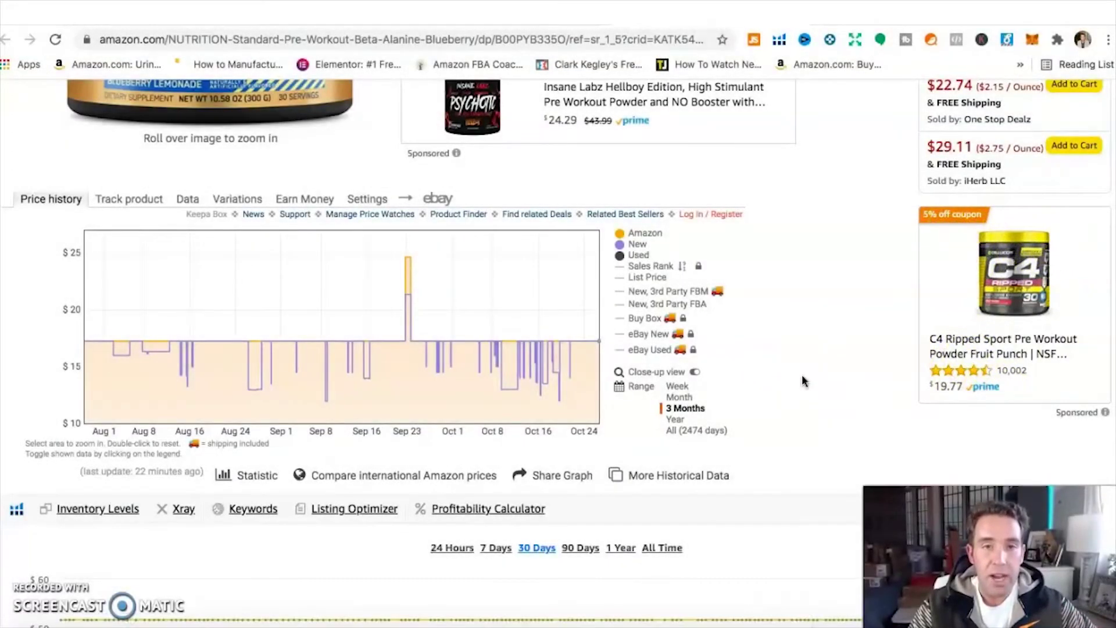
Return to the Amazon Ads console and start a new Sponsored Brands campaign
key(super+w)
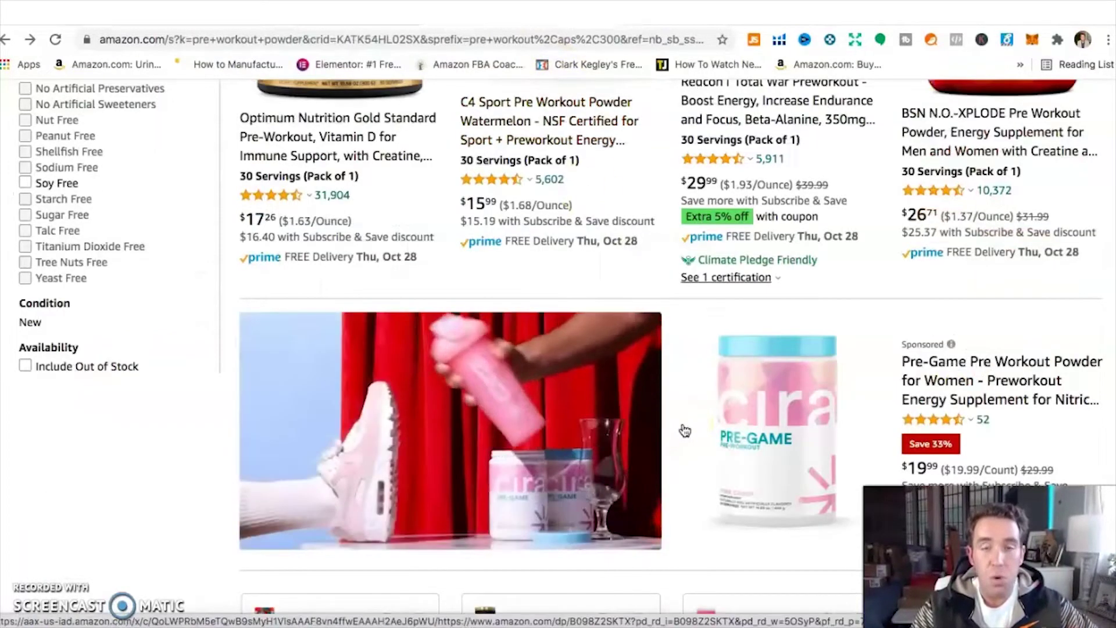
key(super+w)
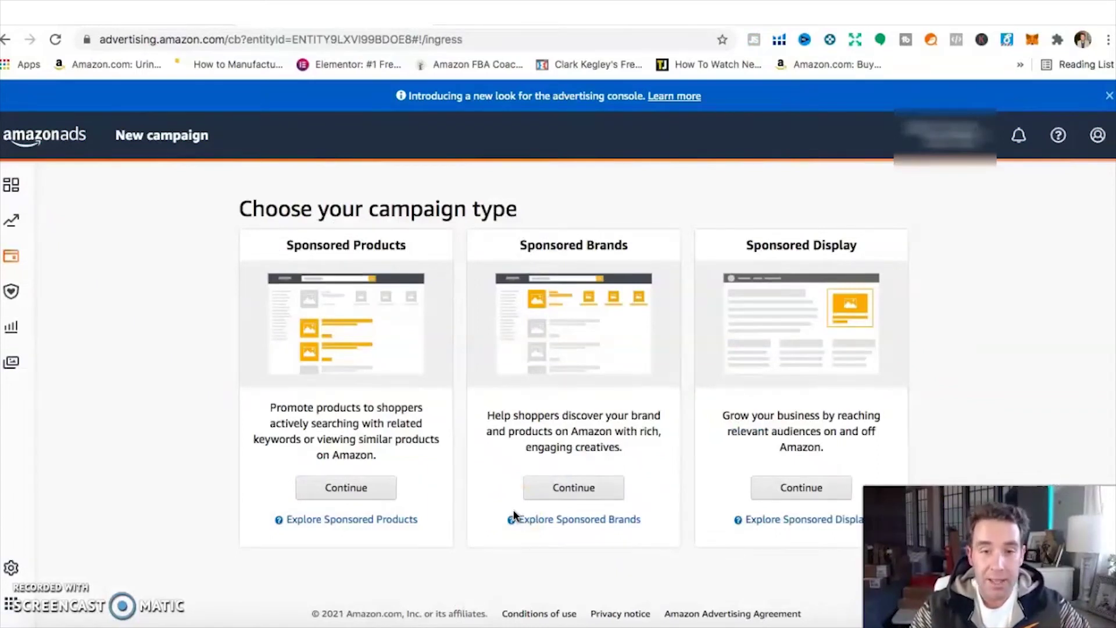
click(573, 488)
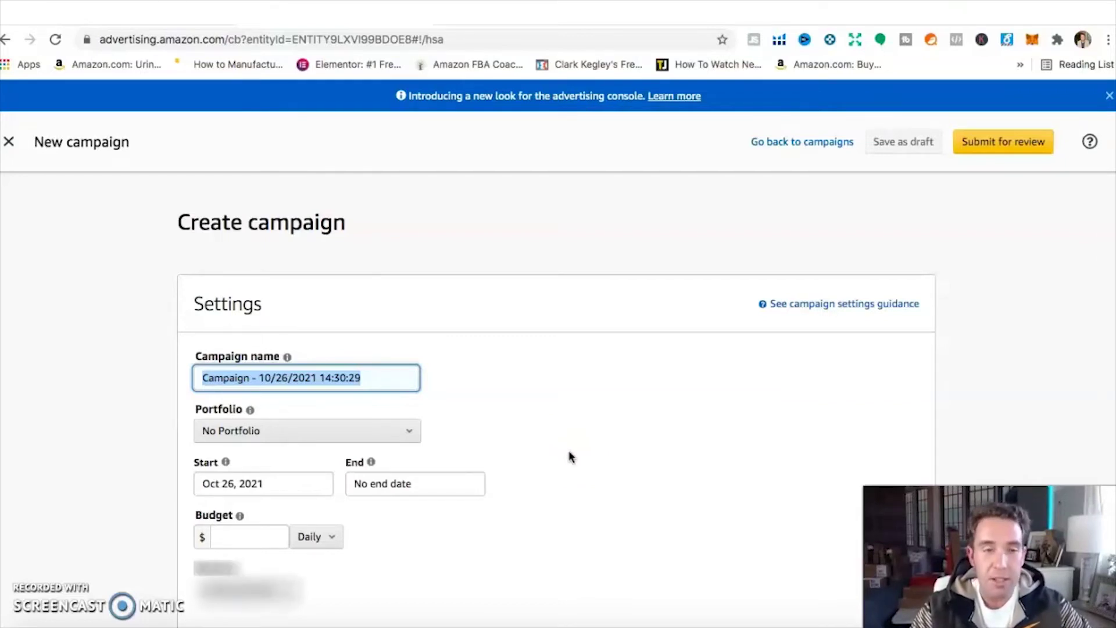
Try the Store spotlight ad format for the campaign, and select the Video format instead
scroll(570, 457, down, 8)
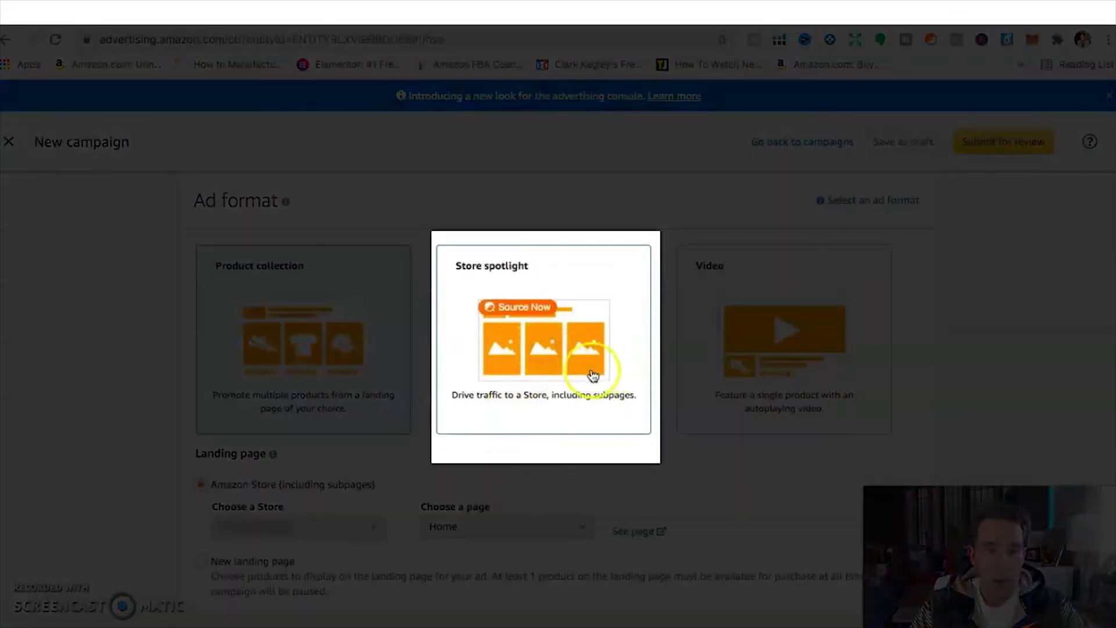
click(593, 375)
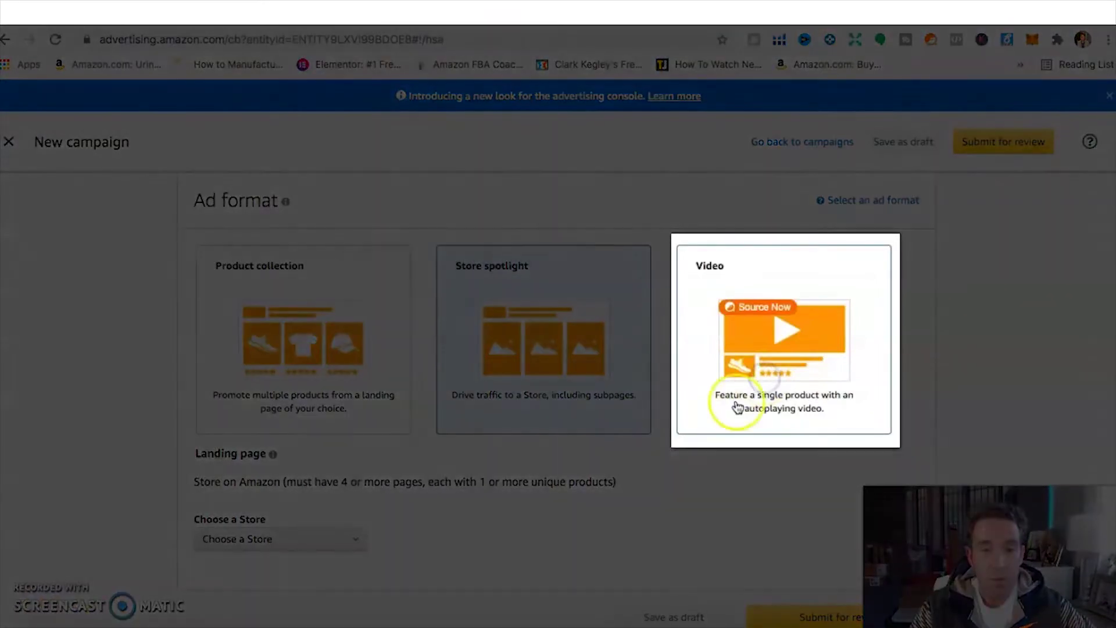
click(730, 406)
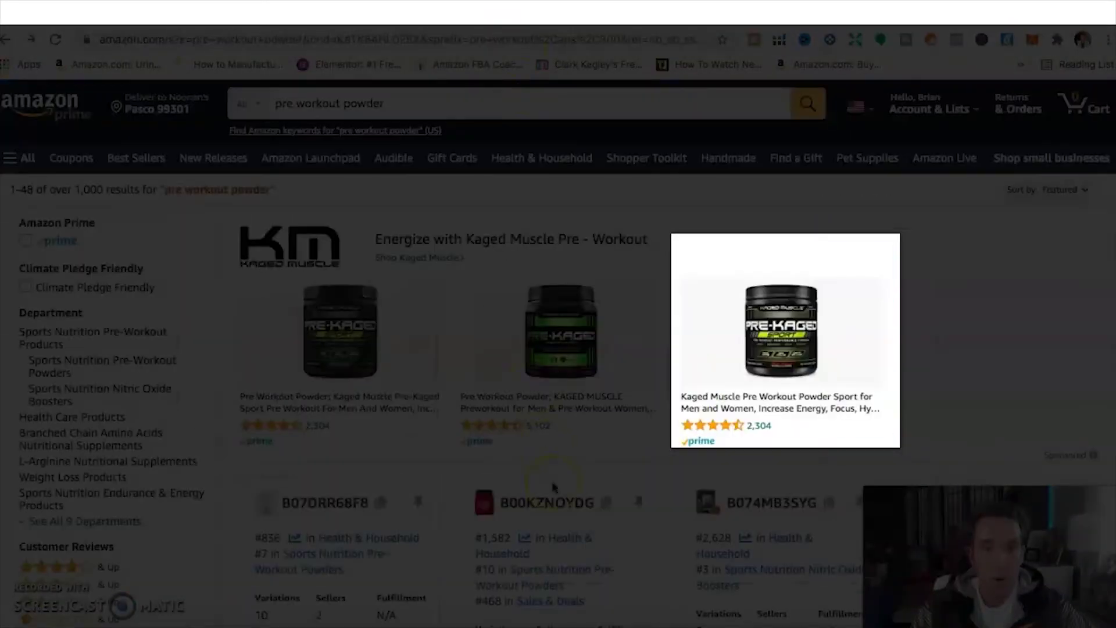
Switch to the Amazon search results and study the Cira video ad as an example of the format
scroll(553, 487, down, 15)
scroll(553, 487, down, 8)
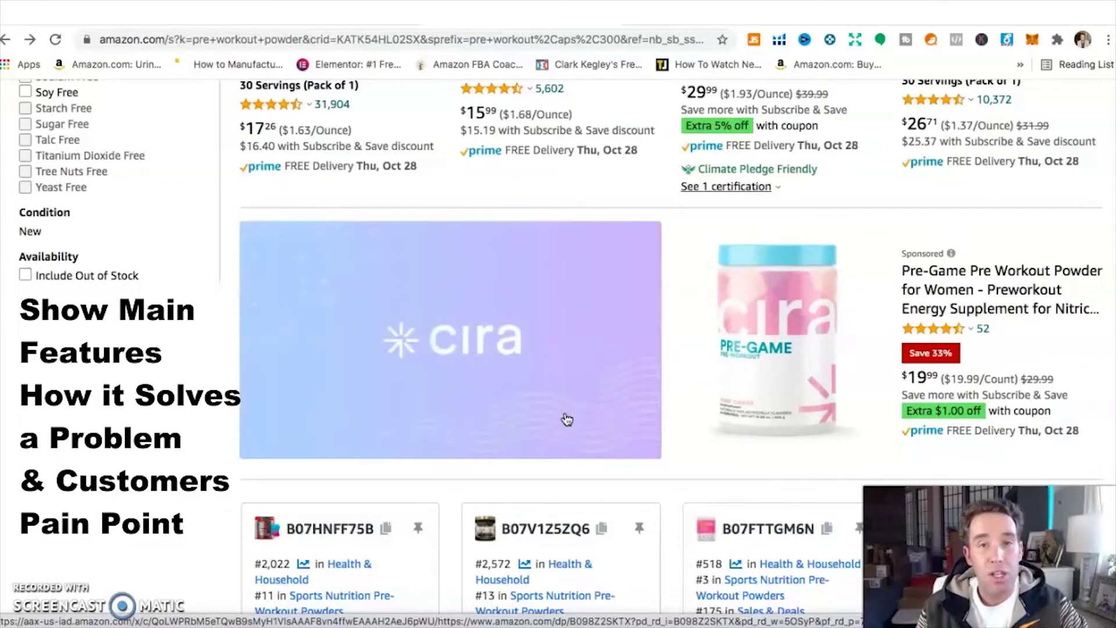
Switch back to the Amazon Ads campaign builder and add the second listed product to the video campaign
click(515, 269)
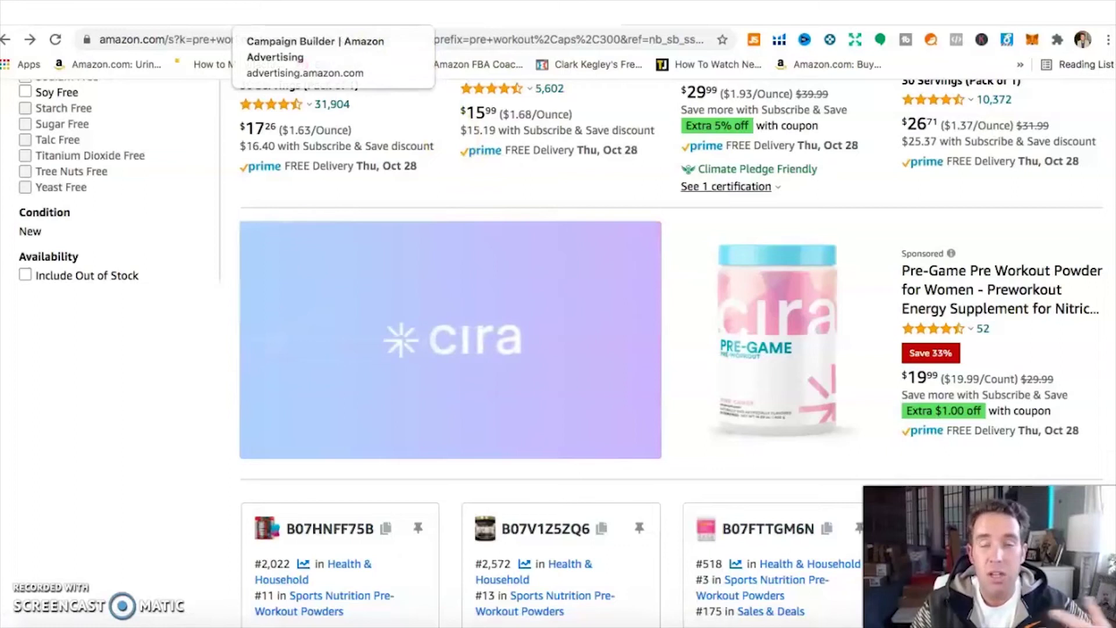
click(261, 13)
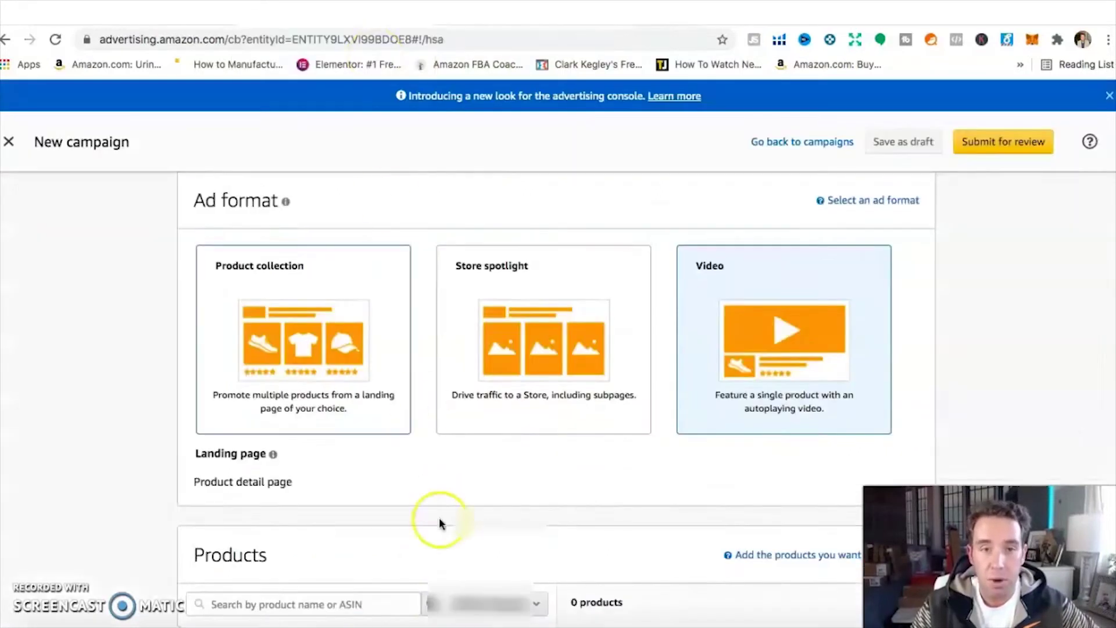
scroll(802, 301, down, 5)
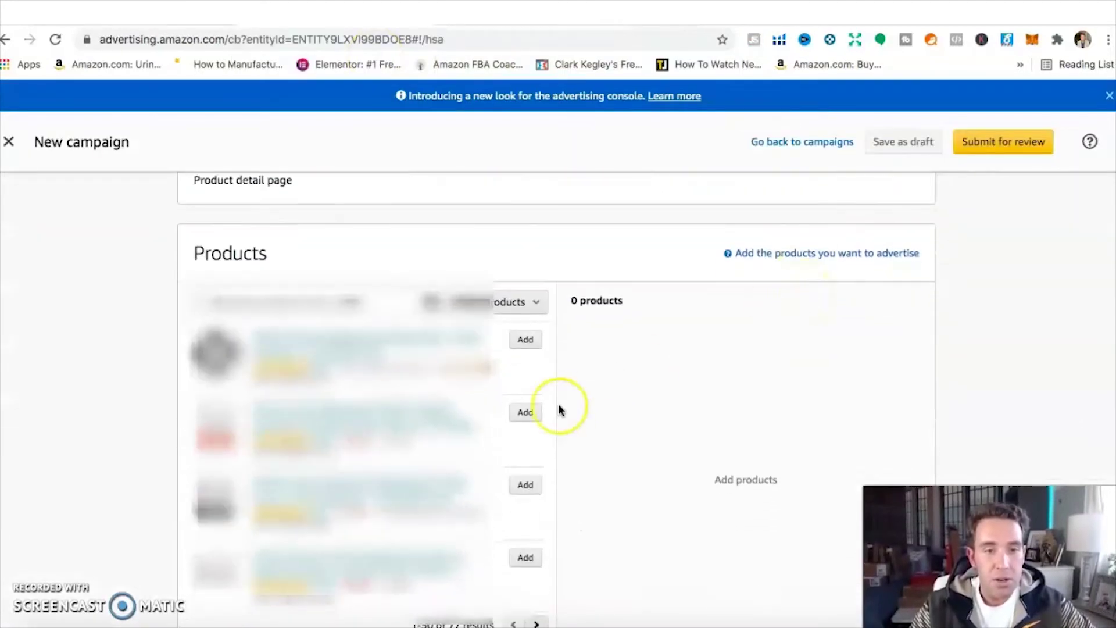
scroll(558, 403, down, 4)
scroll(557, 404, up, 4)
click(525, 416)
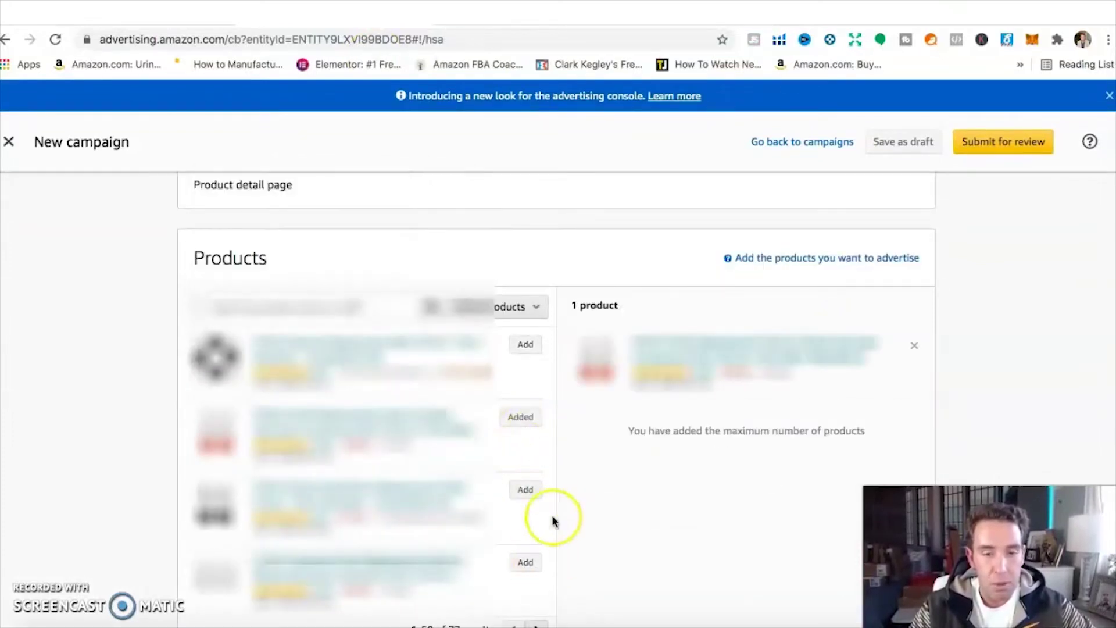
Examine the video guidelines and the video, audio and text specs in the Video section, and close the guidelines
scroll(552, 518, down, 3)
scroll(566, 183, down, 6)
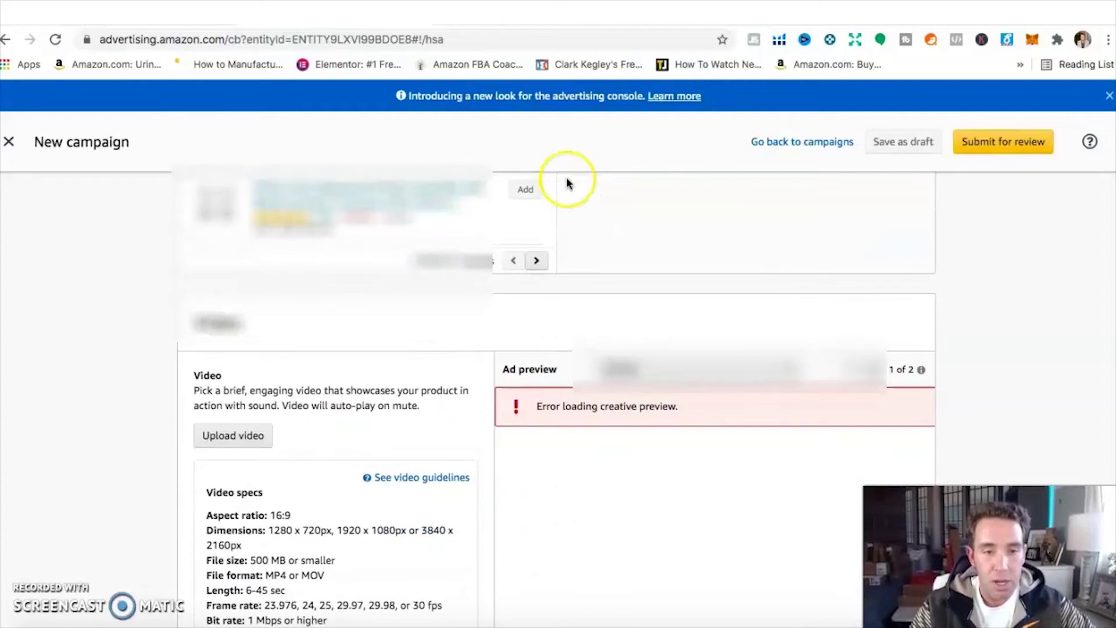
scroll(506, 516, down, 5)
scroll(506, 516, up, 3)
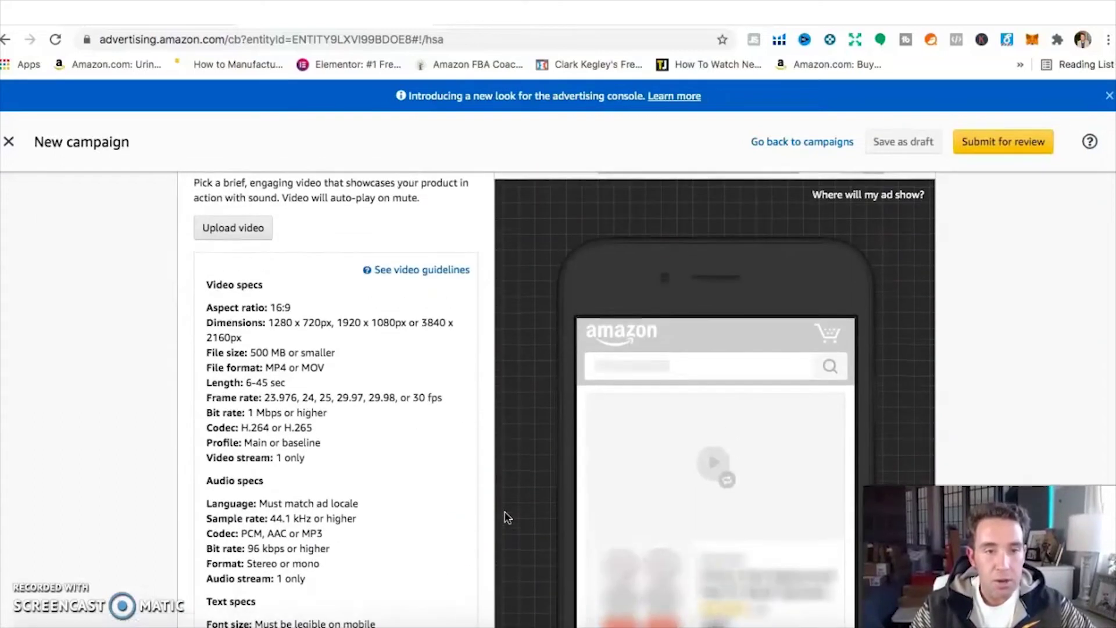
click(233, 280)
click(427, 323)
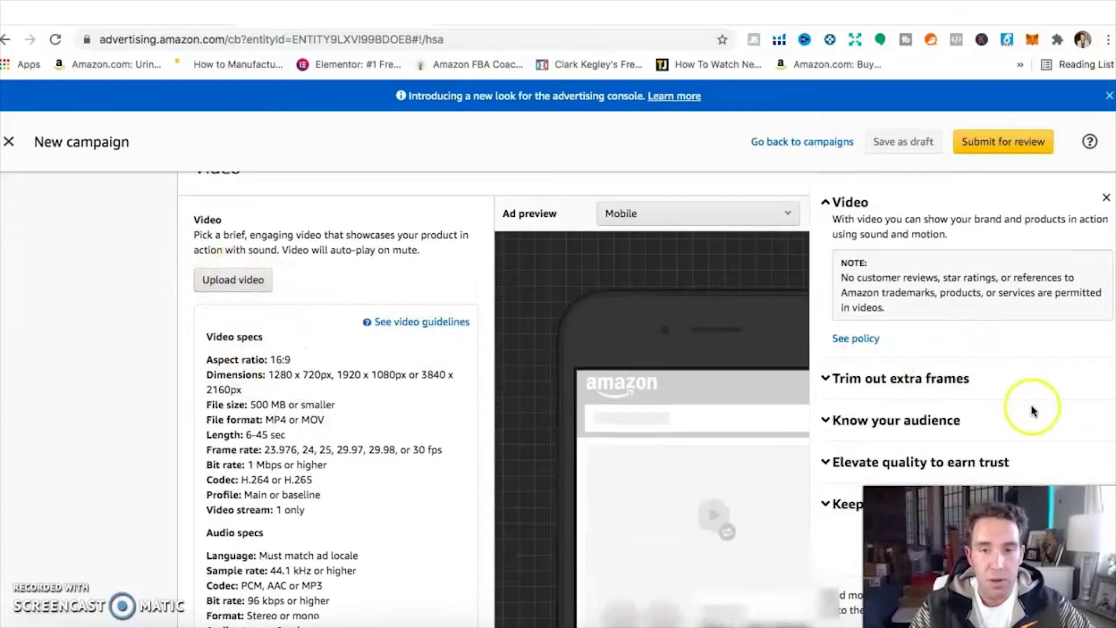
scroll(1030, 404, down, 1)
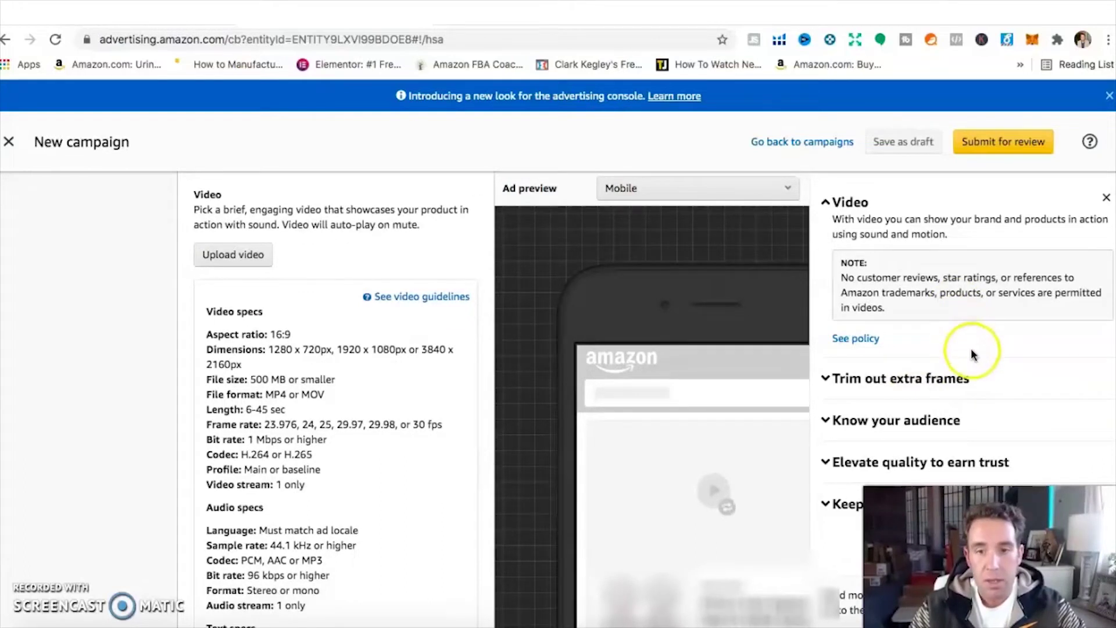
scroll(998, 370, down, 1)
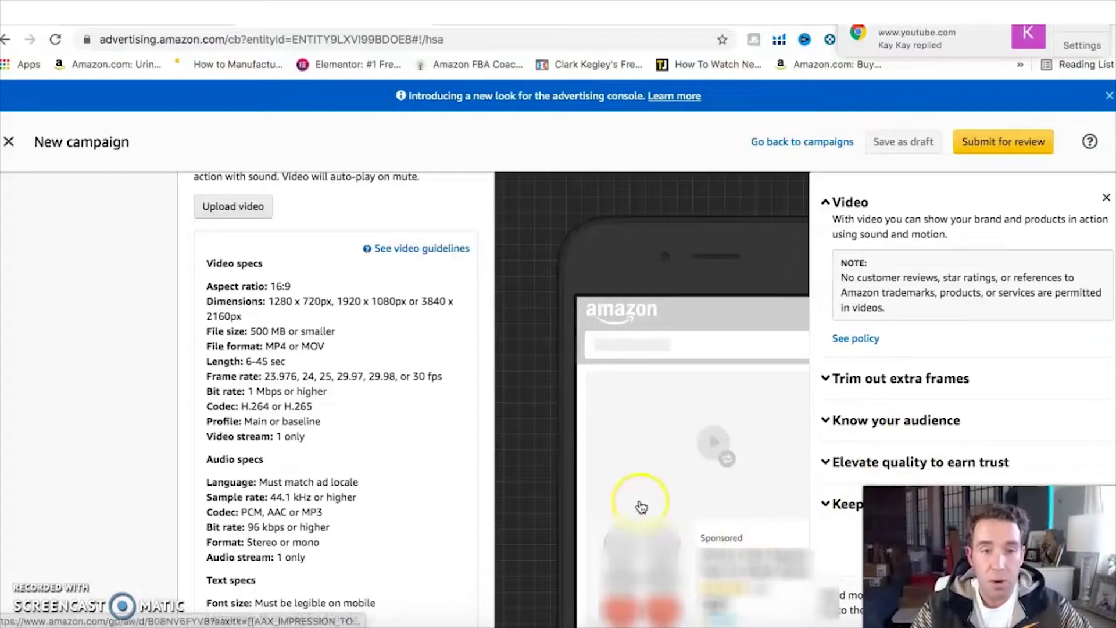
scroll(422, 488, down, 1)
click(1105, 198)
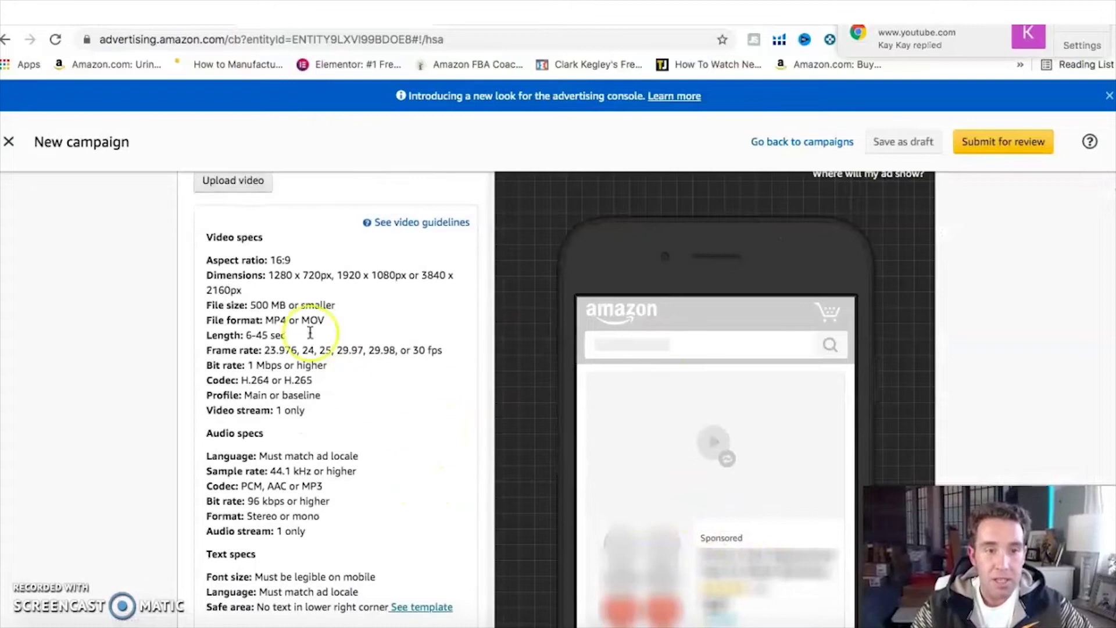
scroll(314, 360, down, 2)
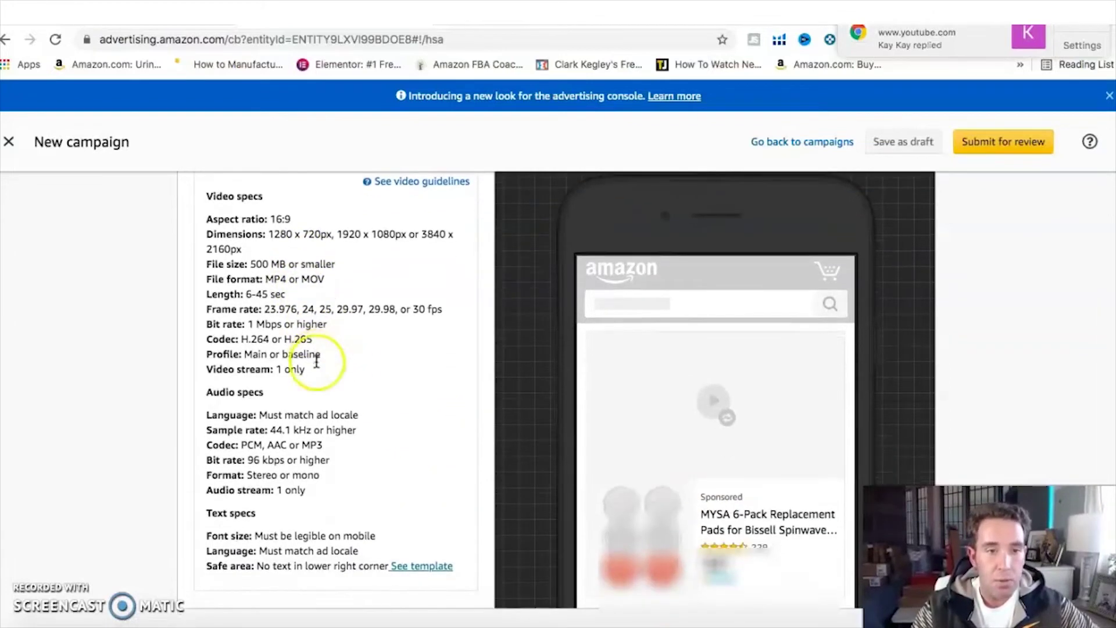
scroll(342, 298, down, 1)
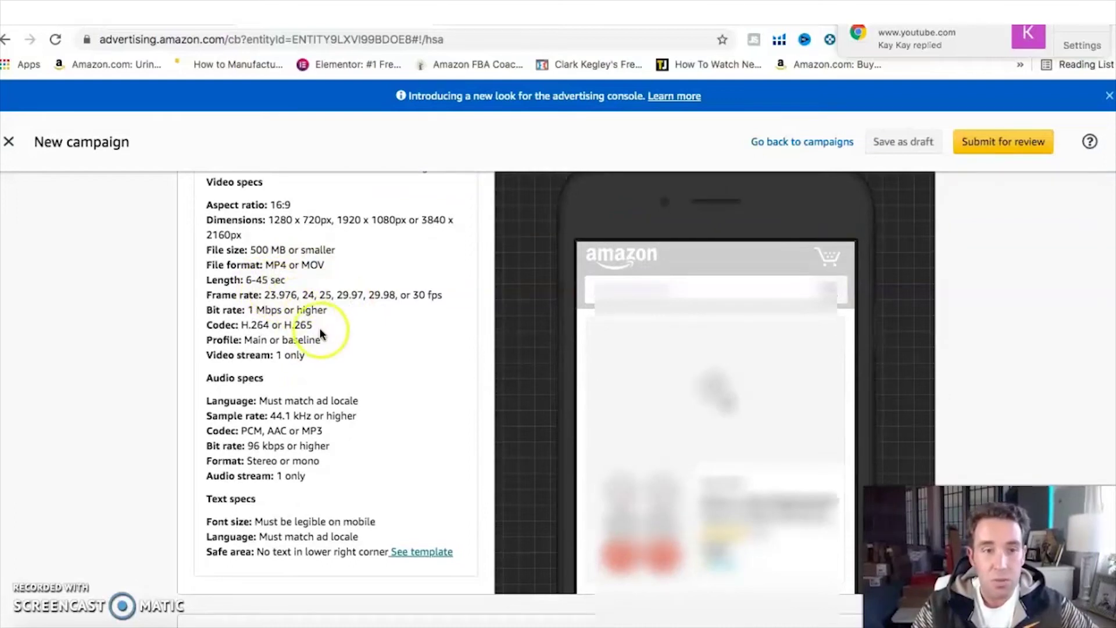
scroll(324, 344, down, 1)
With keyword targeting selected, filter the suggested keywords to Exact match only and add "bissell spinwave mop"
scroll(324, 345, down, 10)
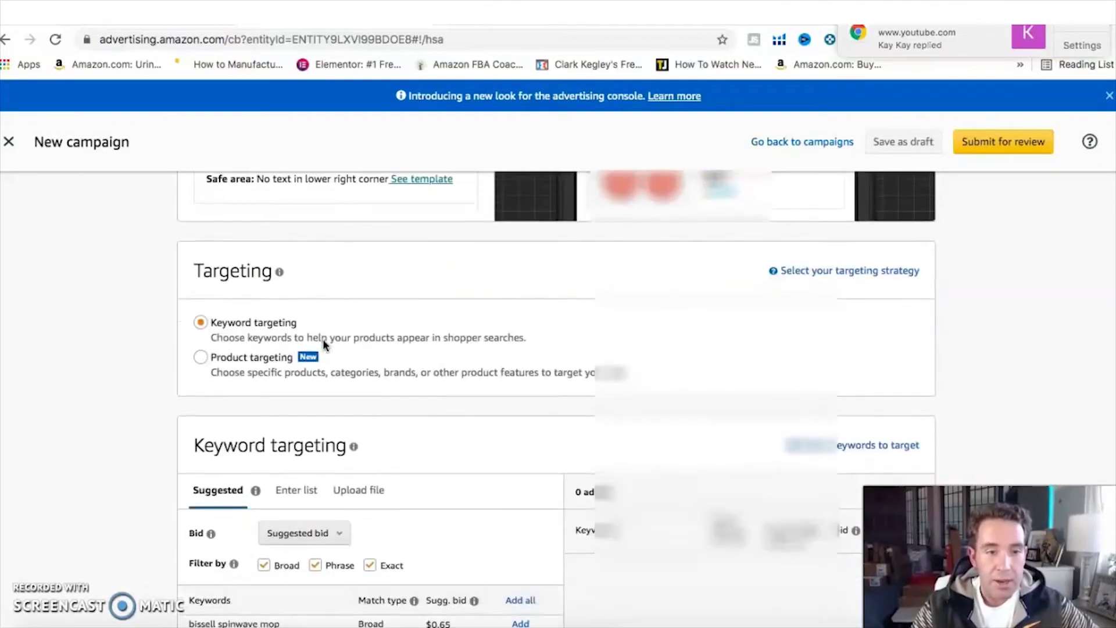
click(247, 323)
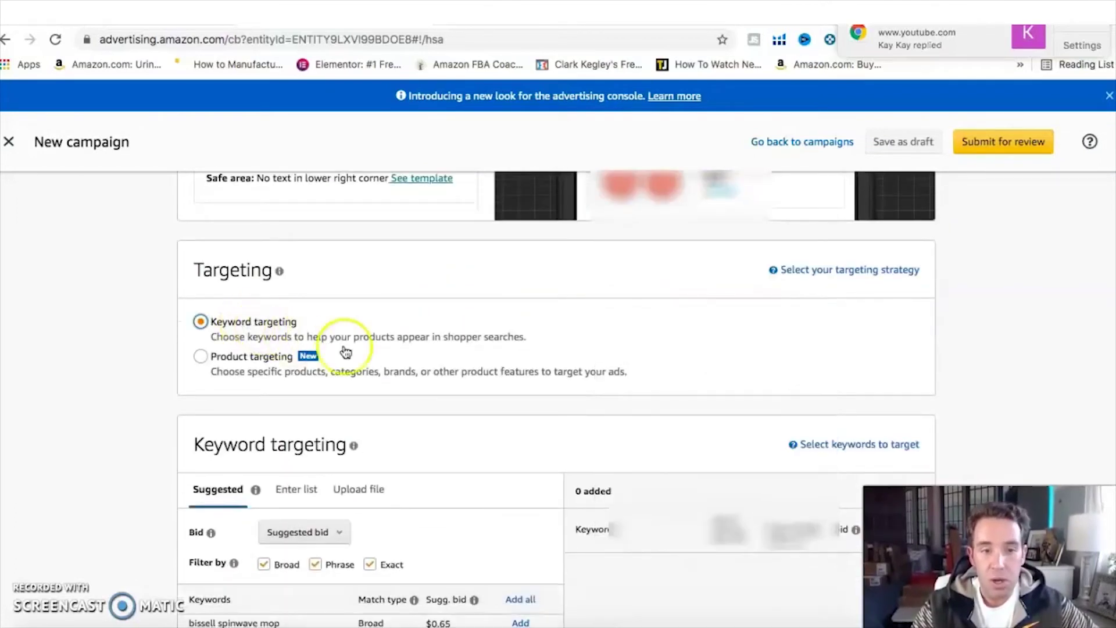
scroll(495, 378, down, 4)
click(263, 460)
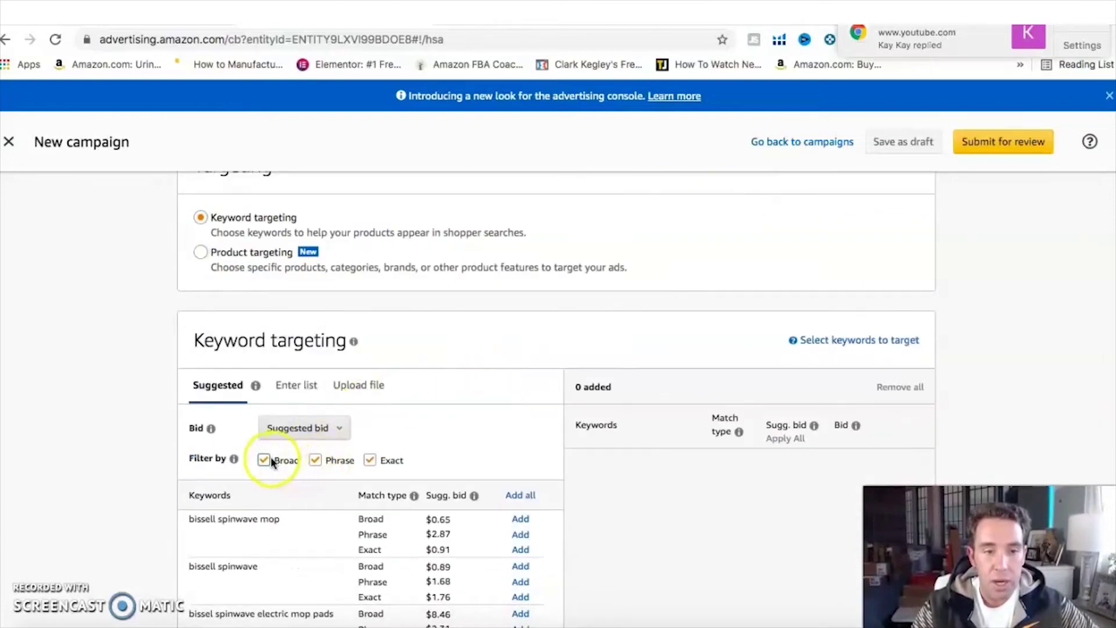
click(318, 460)
scroll(349, 453, down, 3)
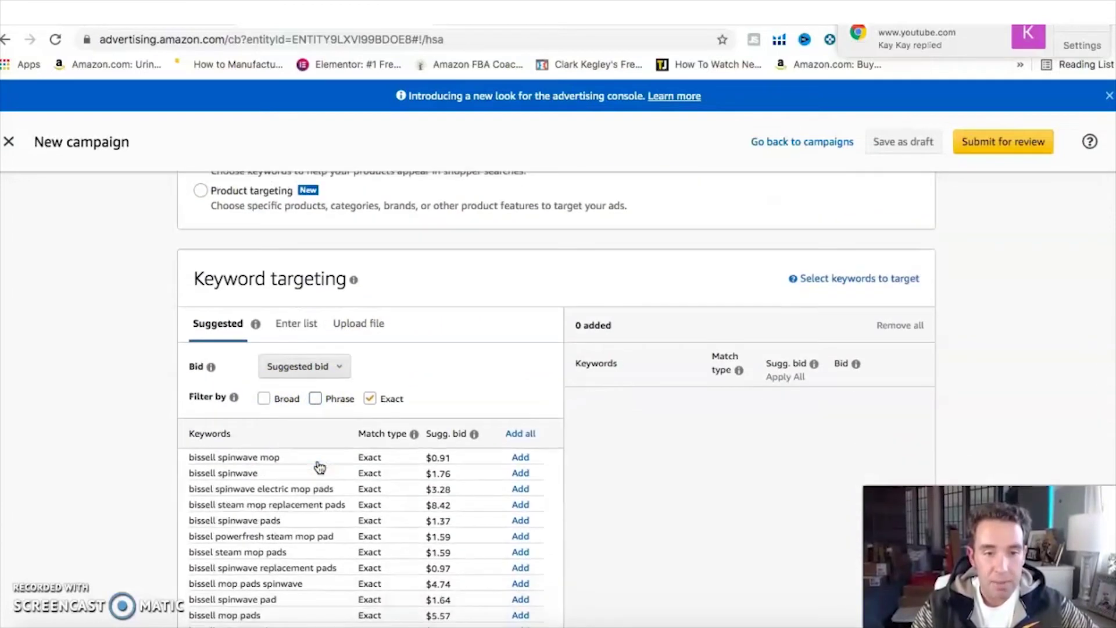
click(522, 386)
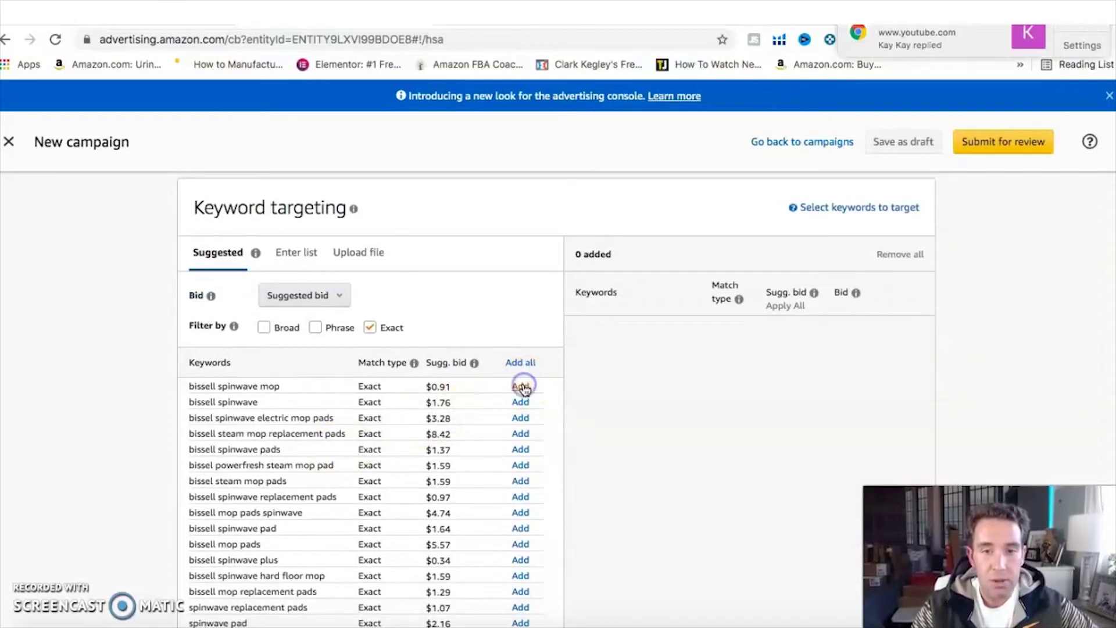
Review the targeting section and the video, audio and text specs again, going back up to the ad formats
scroll(585, 484, down, 4)
scroll(584, 484, down, 6)
scroll(587, 482, up, 18)
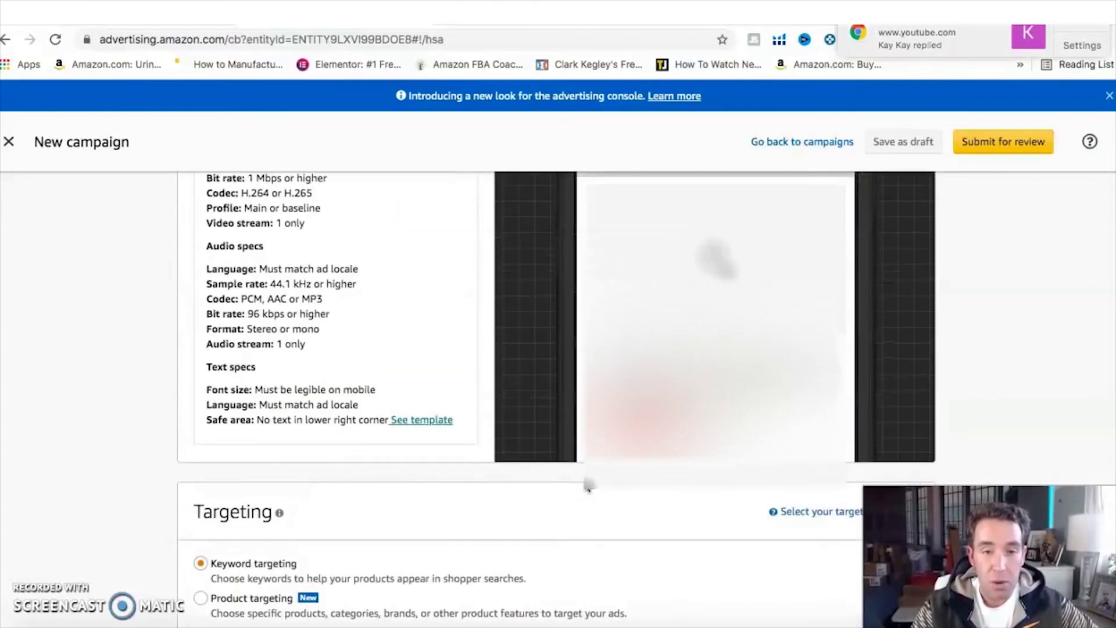
scroll(587, 487, up, 3)
scroll(528, 500, down, 2)
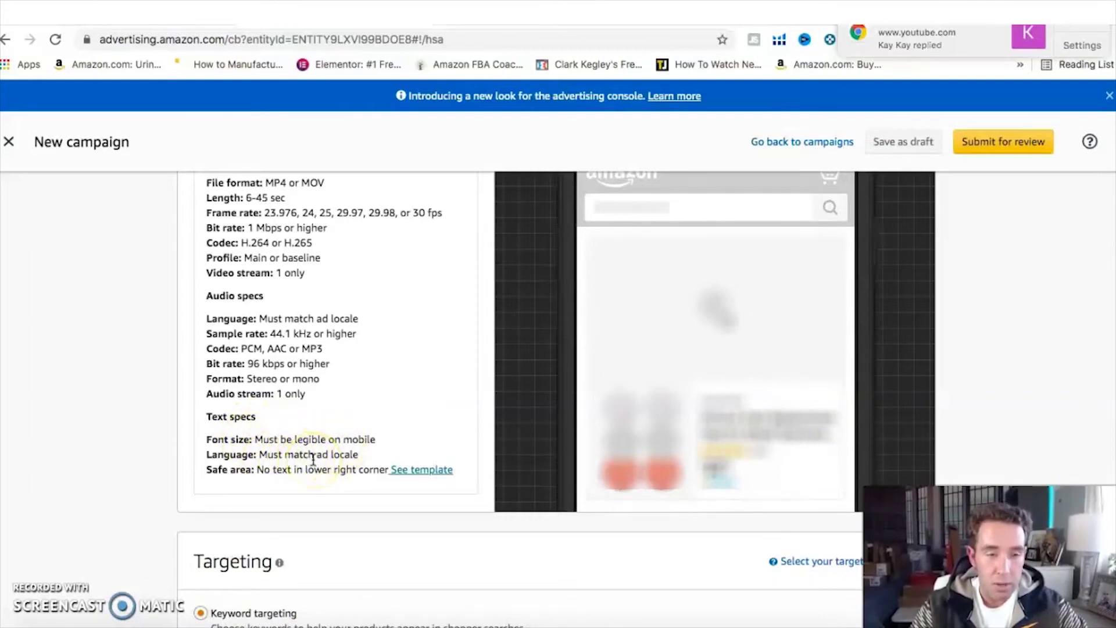
scroll(313, 459, up, 3)
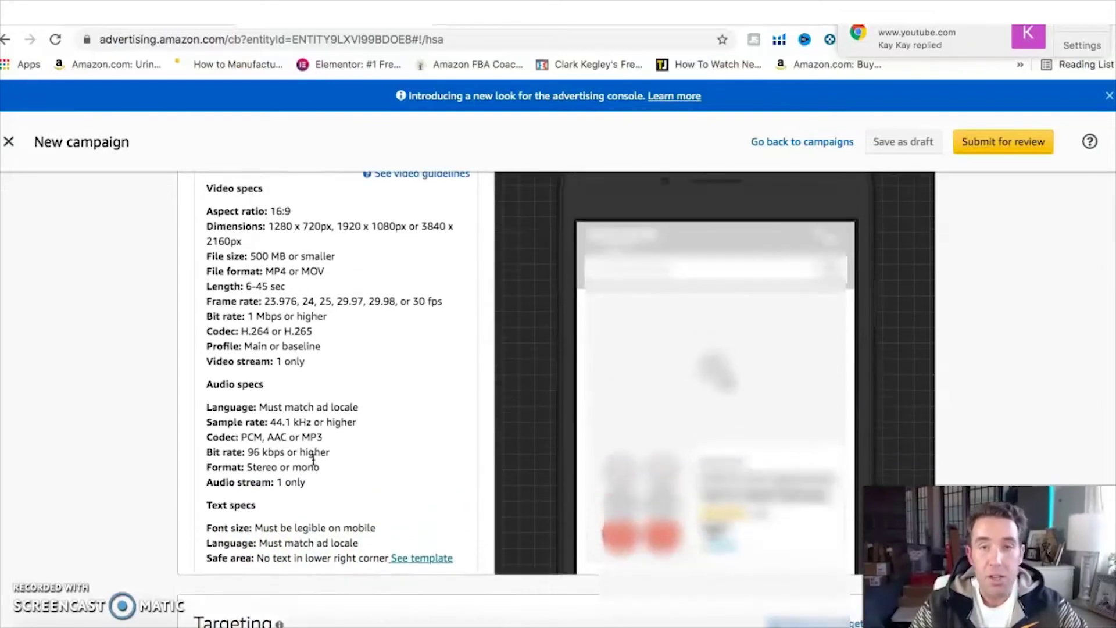
scroll(313, 459, up, 8)
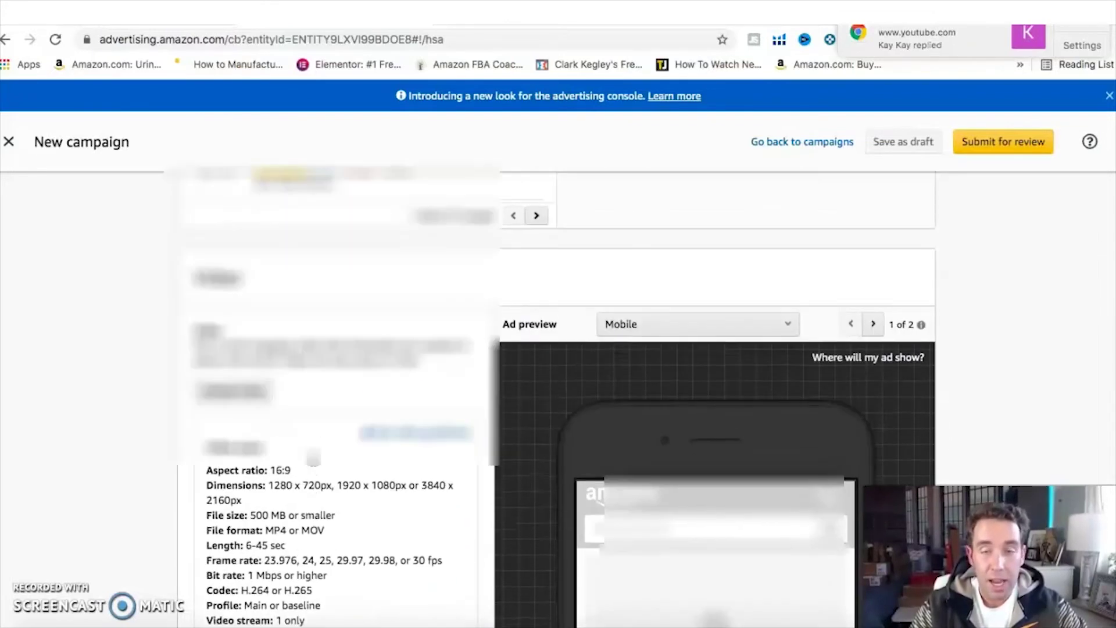
scroll(313, 458, up, 7)
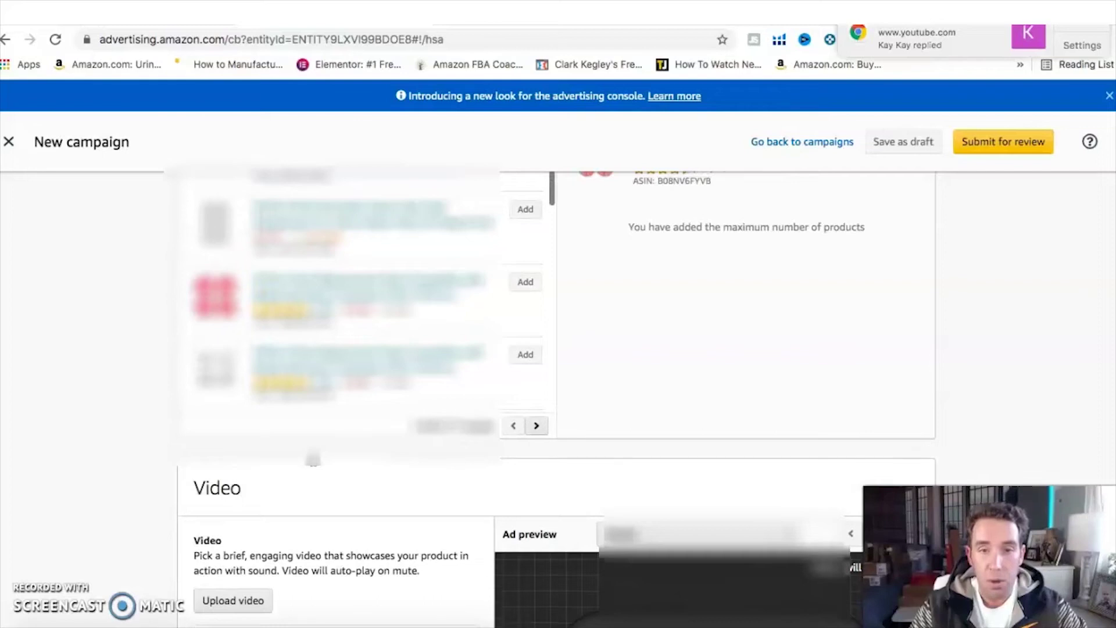
scroll(312, 459, up, 15)
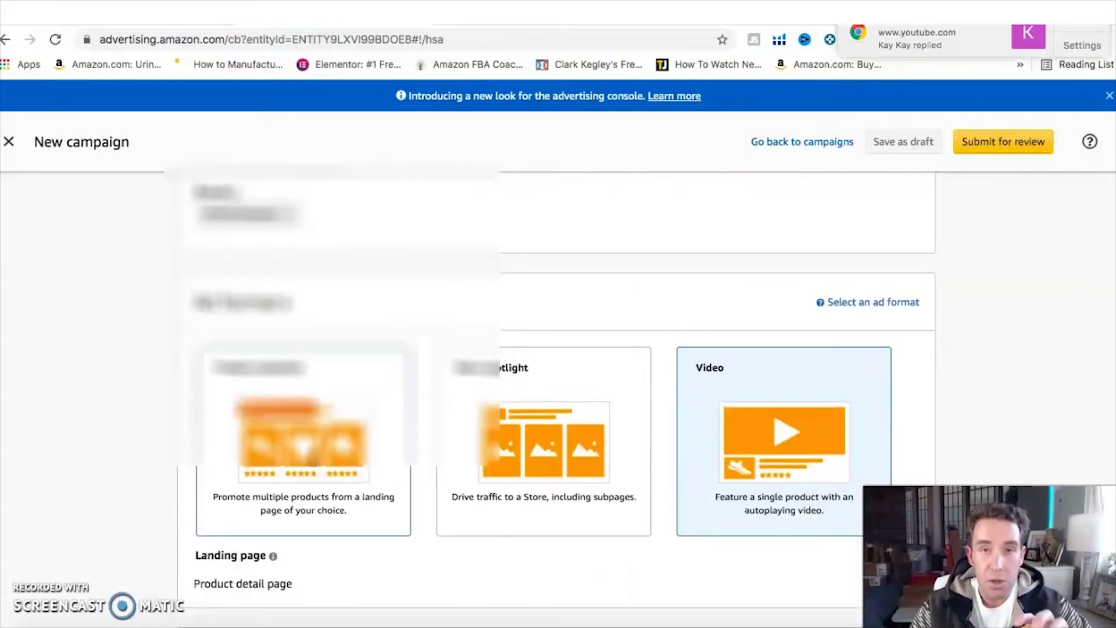
Change the ad format to Product collection and use the Amazon Store (including subpages) as the landing page
click(317, 457)
scroll(422, 386, down, 6)
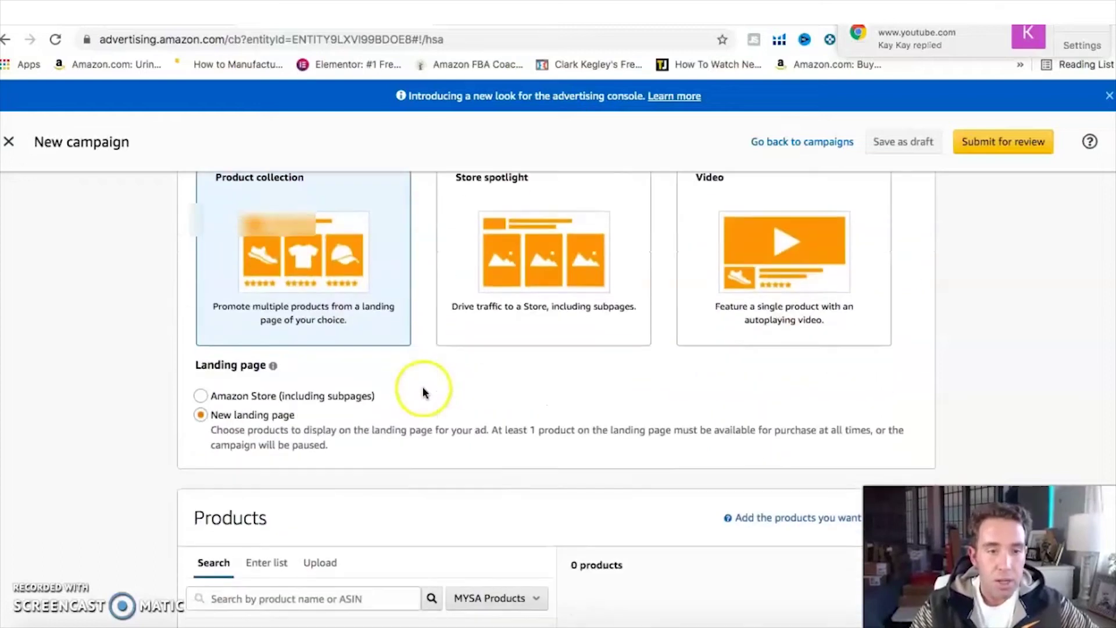
click(235, 399)
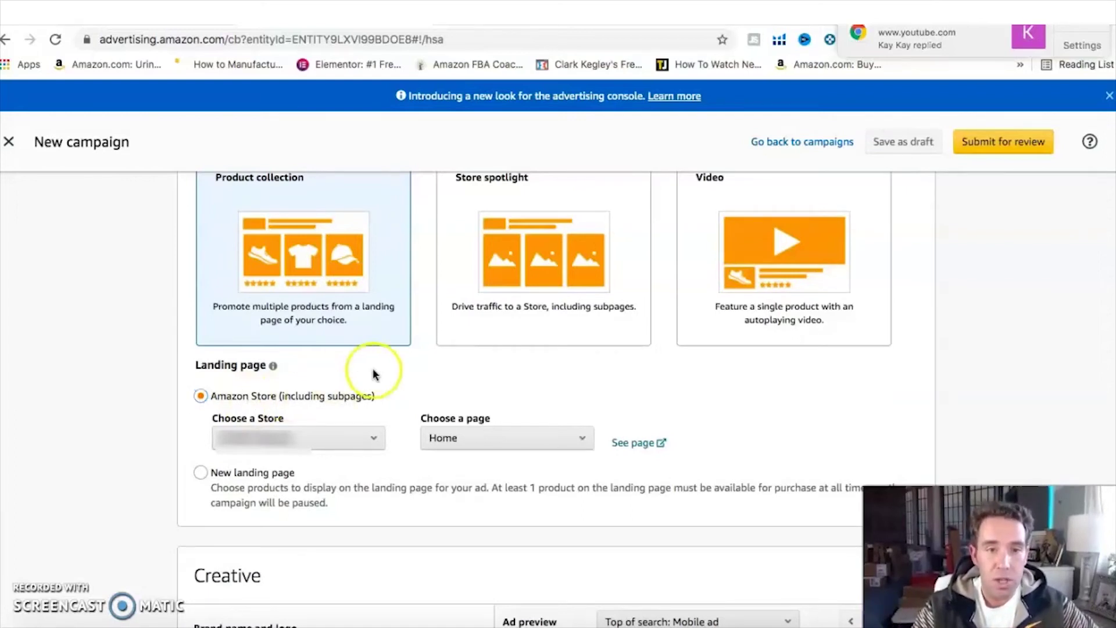
Try the Store spotlight ad format, and return to Product collection with the Amazon Store landing page
click(528, 292)
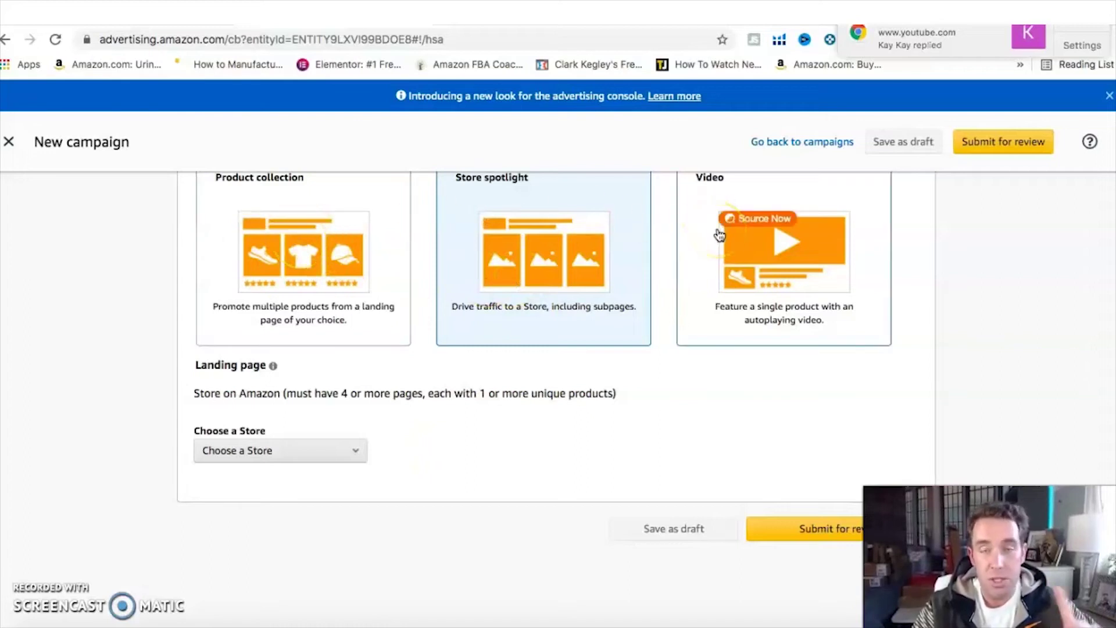
click(309, 260)
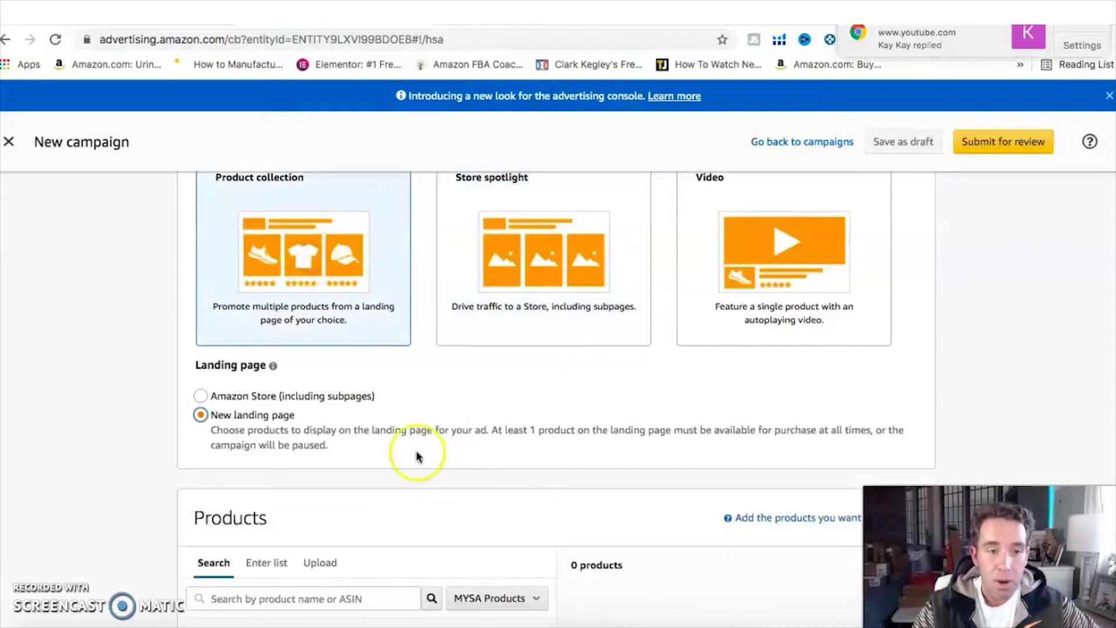
scroll(416, 456, down, 1)
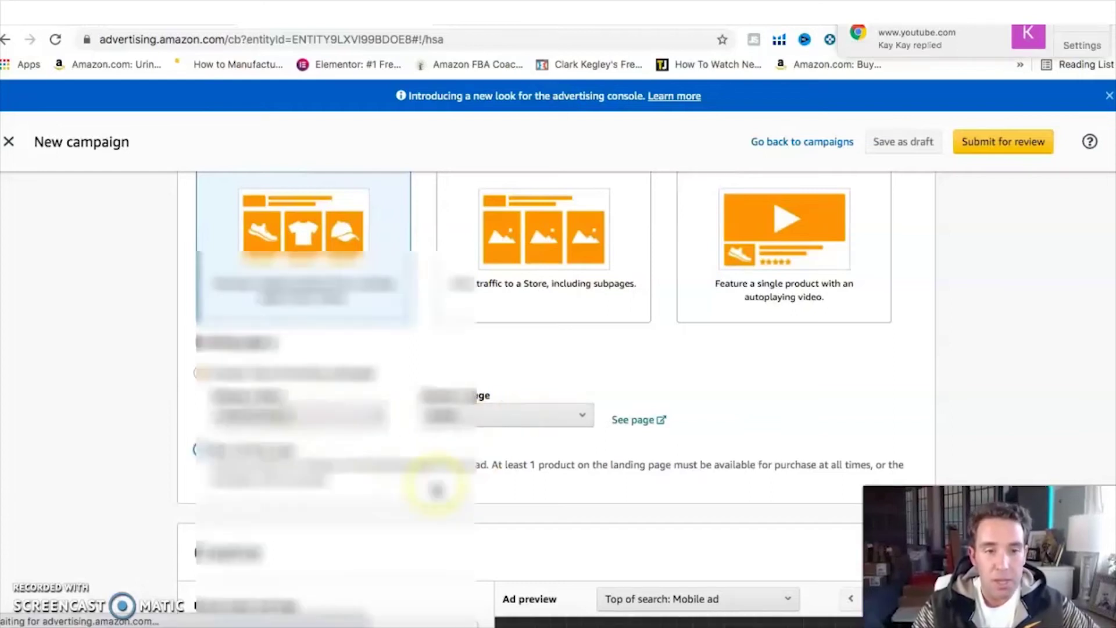
Examine the Creative section's brand name and logo, products, headline and custom image options alongside the ad preview
scroll(436, 488, down, 10)
scroll(417, 401, up, 1)
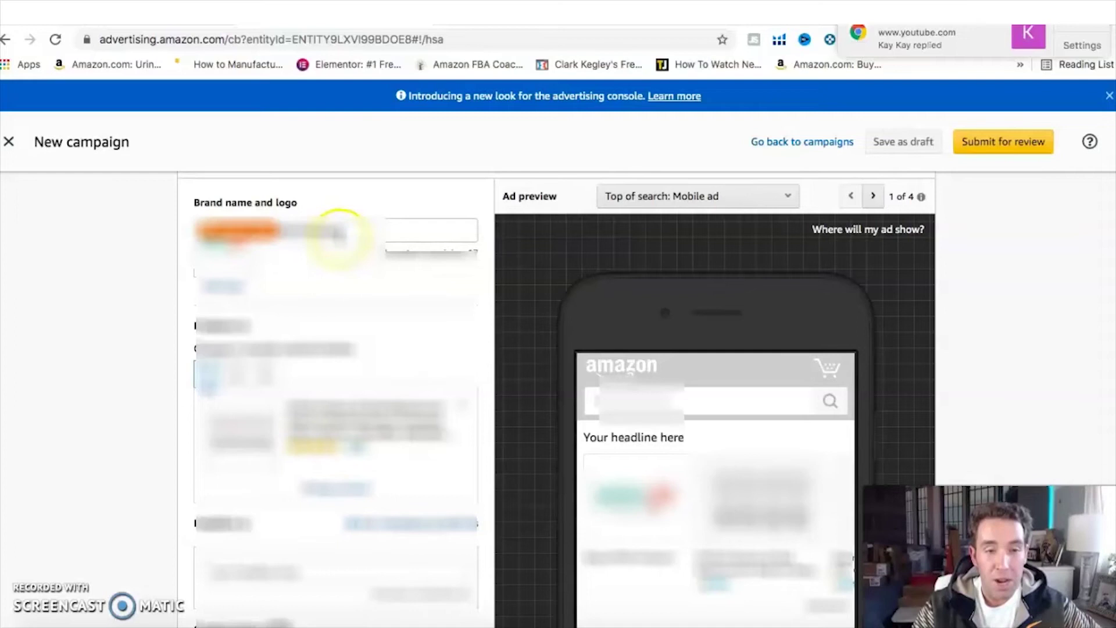
scroll(401, 393, down, 3)
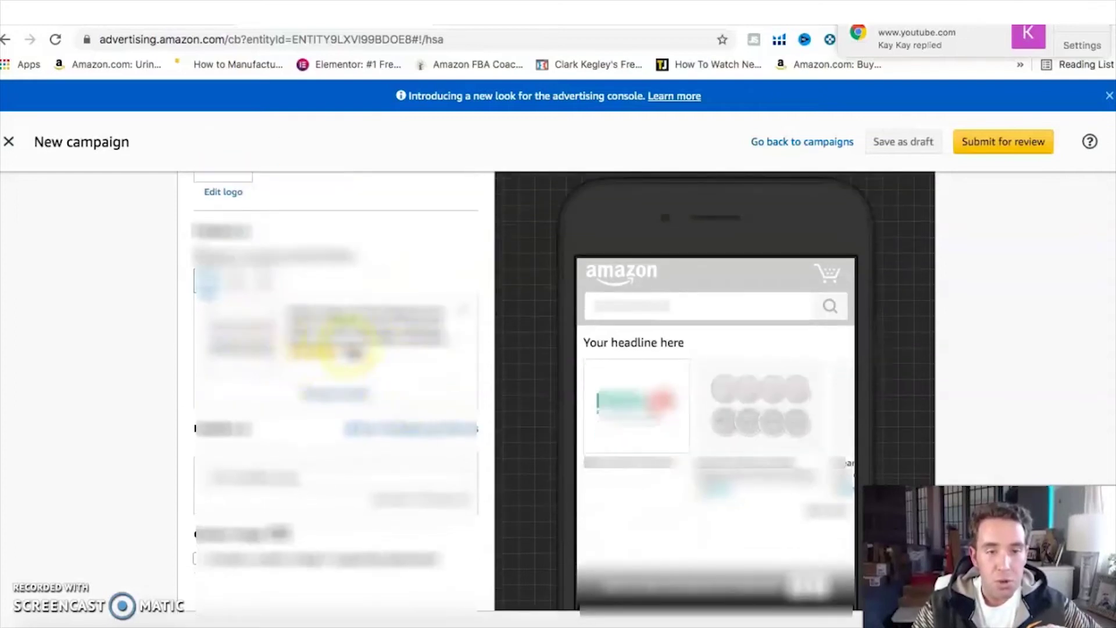
scroll(357, 372, down, 1)
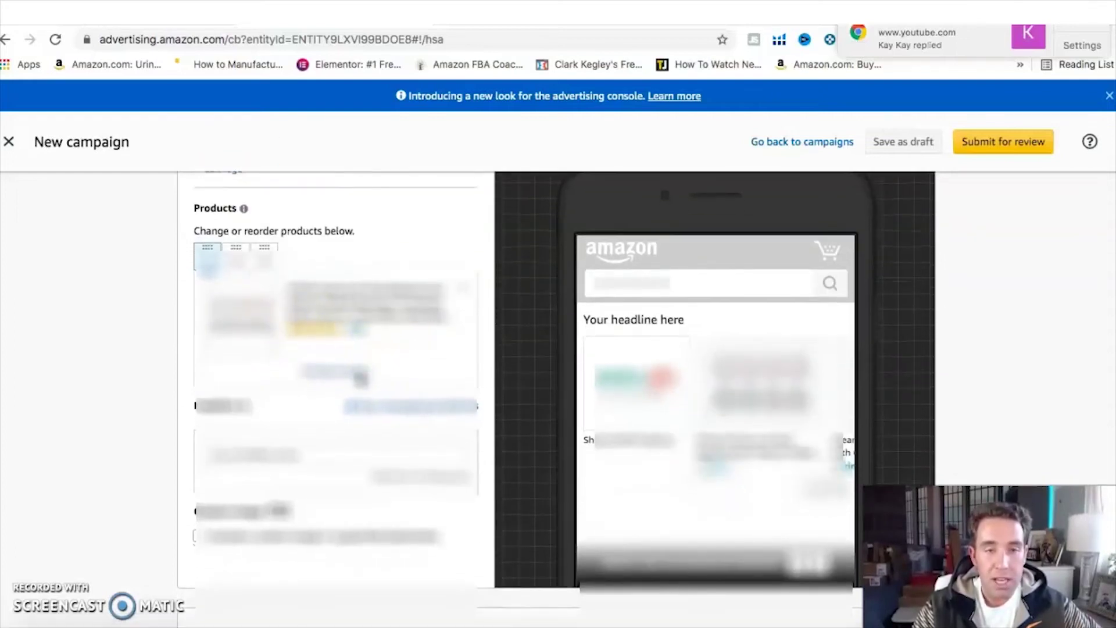
click(395, 367)
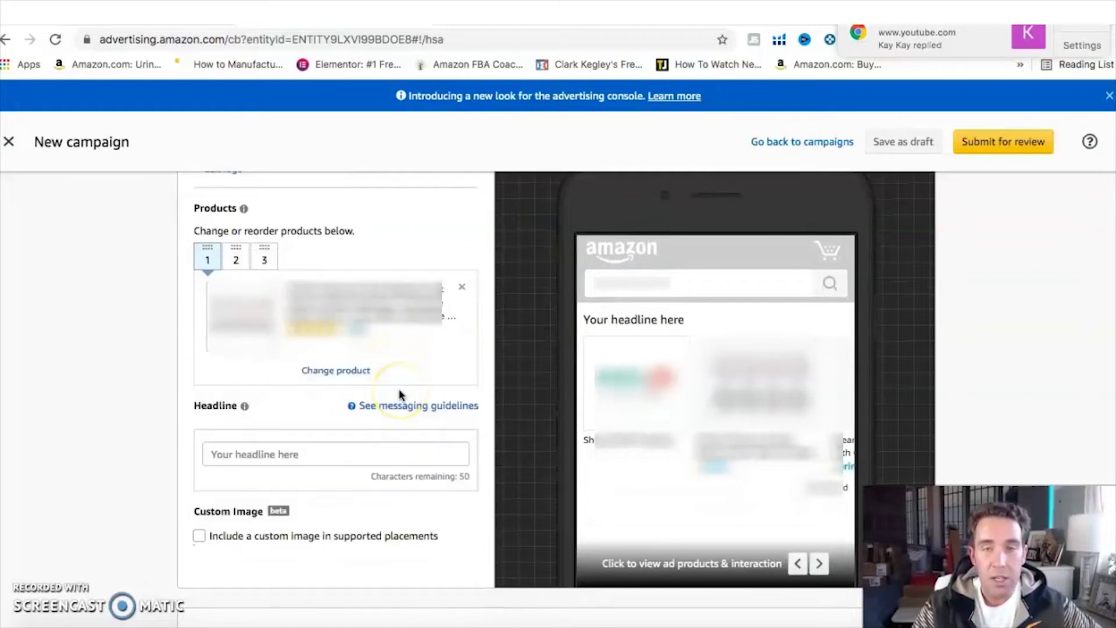
scroll(399, 389, down, 1)
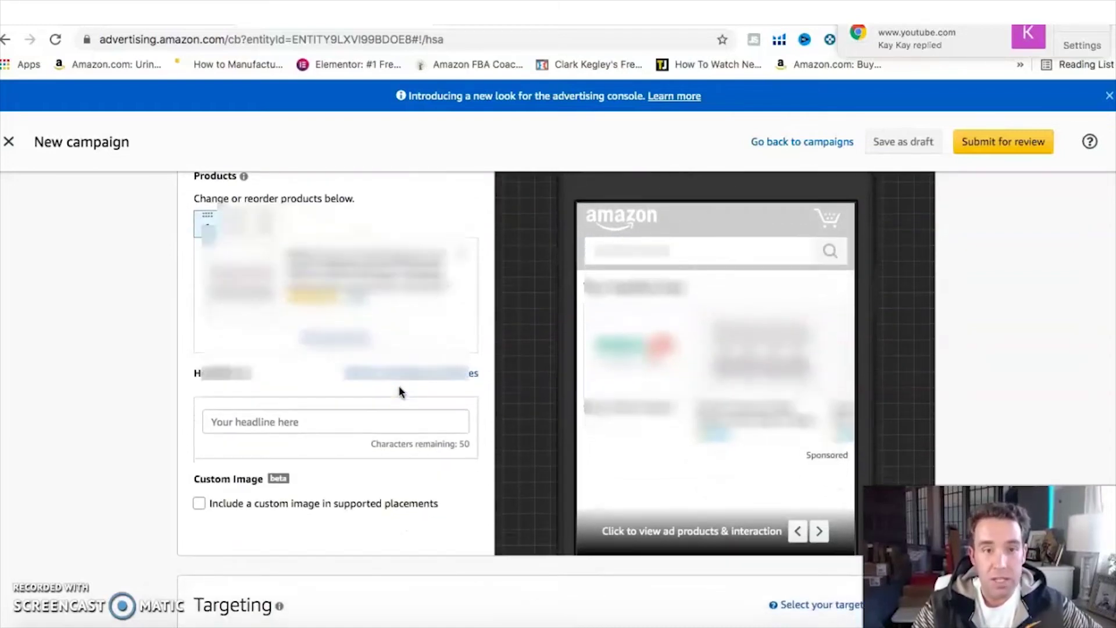
scroll(399, 386, down, 2)
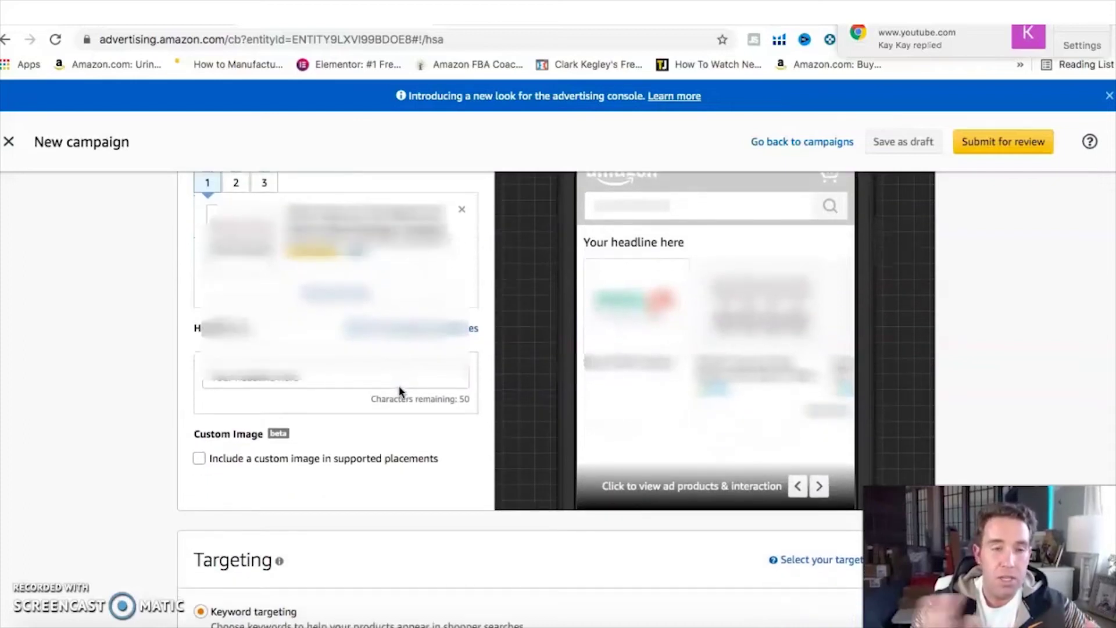
click(287, 378)
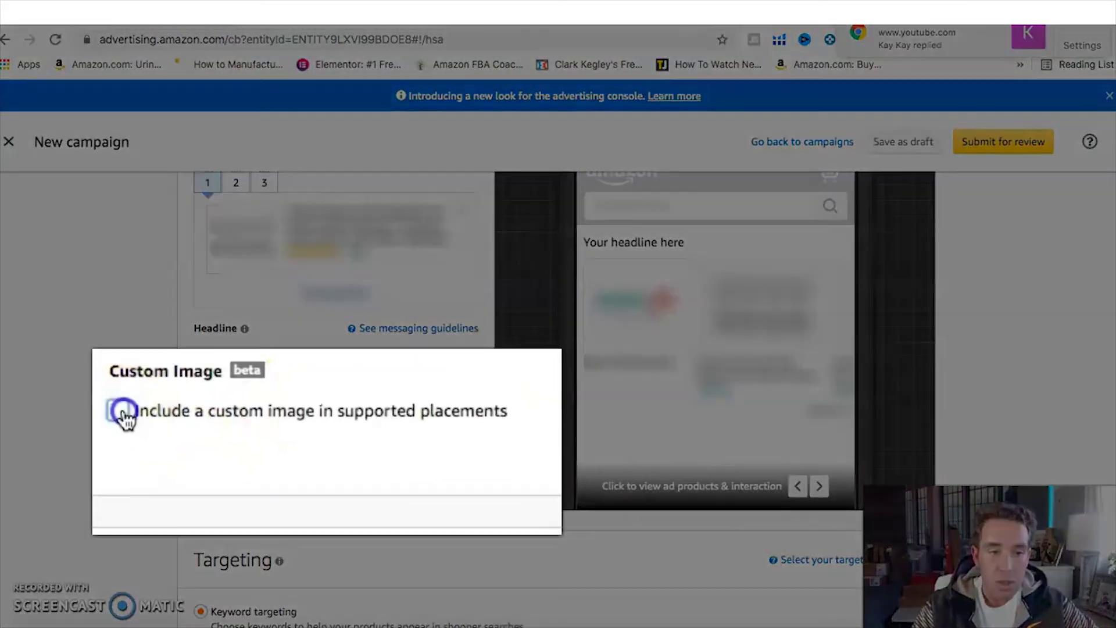
Include a custom image in supported placements for the Product collection ad
click(199, 458)
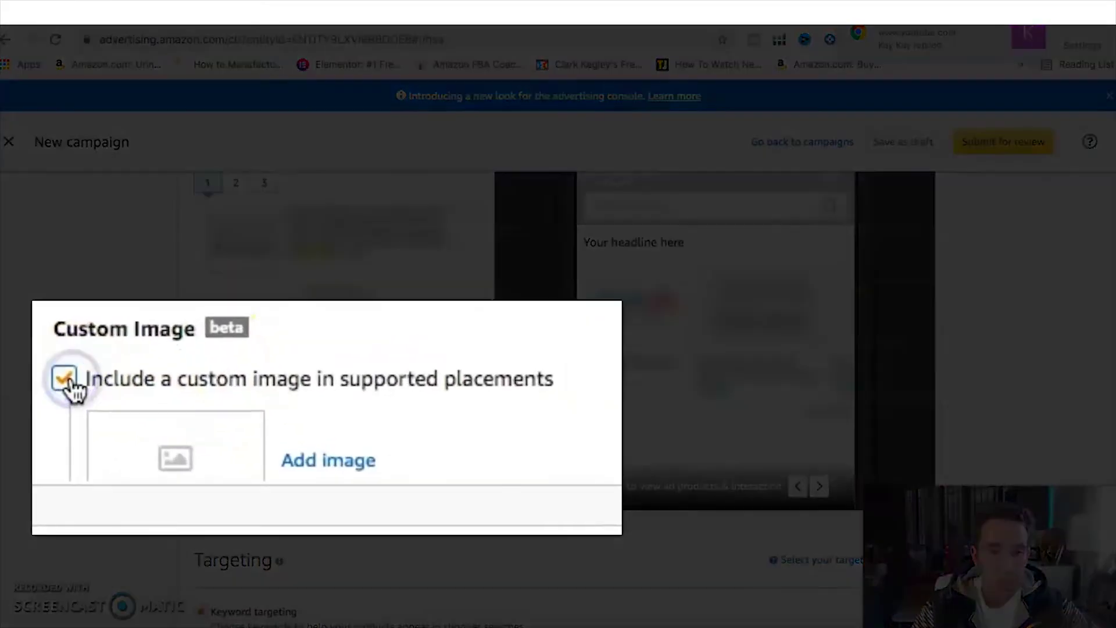
scroll(498, 382, down, 2)
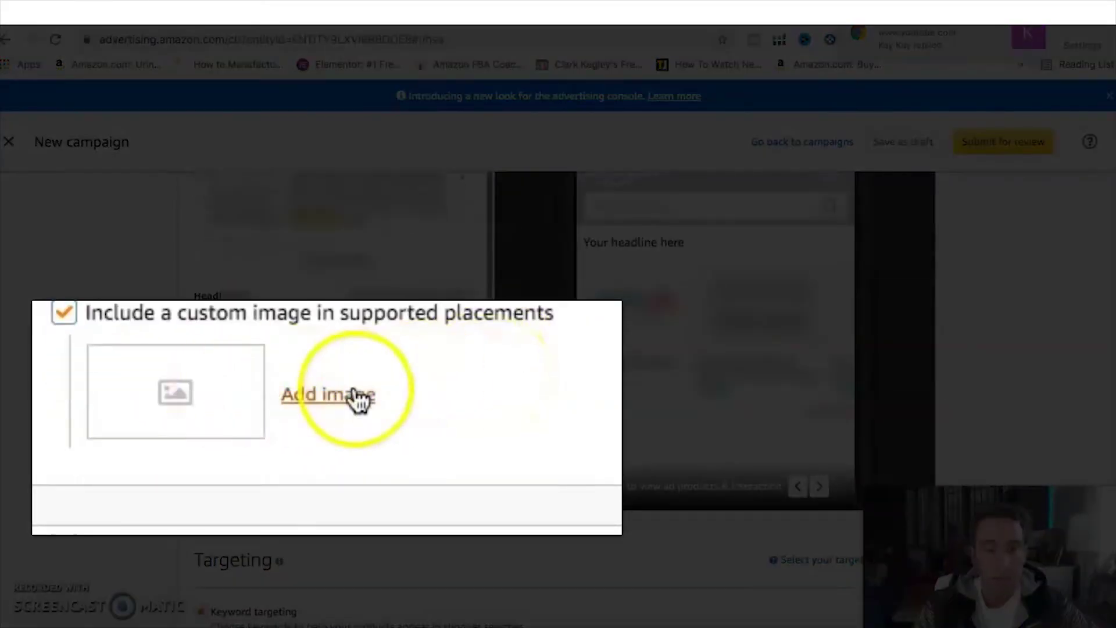
Review the targeting choices, suggested keywords, match types and bids down to the submission options, returning up to the ad formats
scroll(454, 448, down, 5)
scroll(455, 453, down, 3)
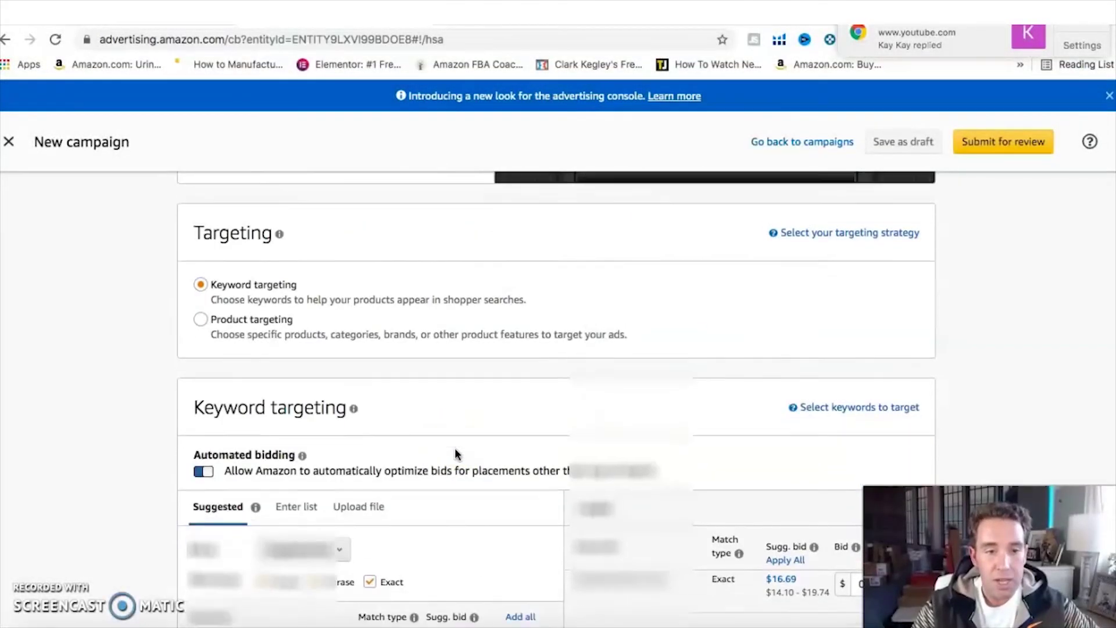
scroll(455, 454, down, 1)
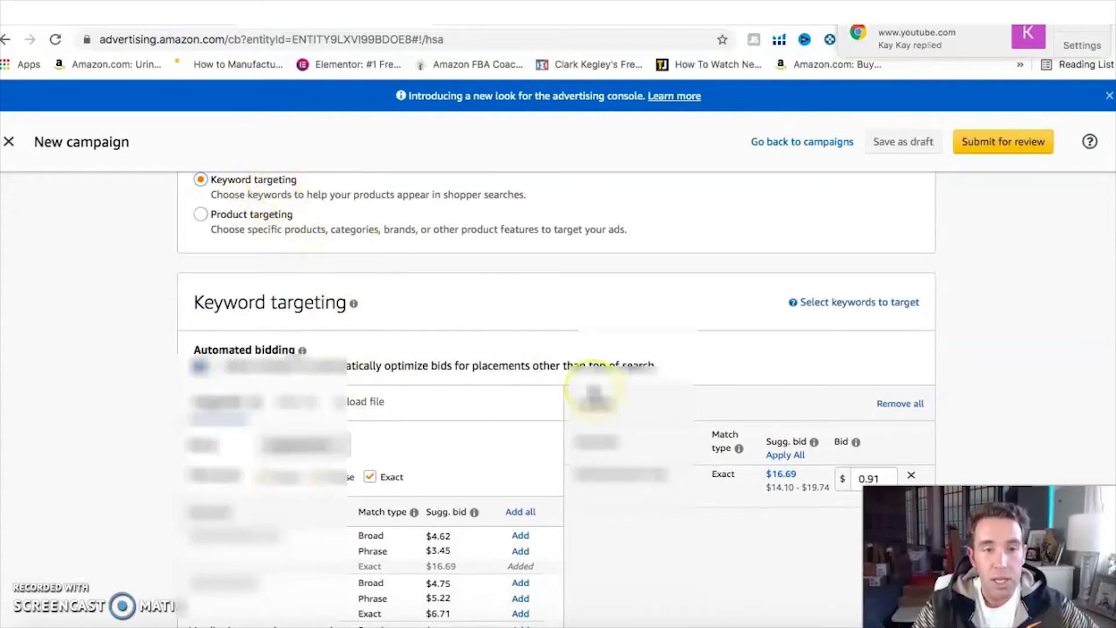
scroll(593, 395, down, 3)
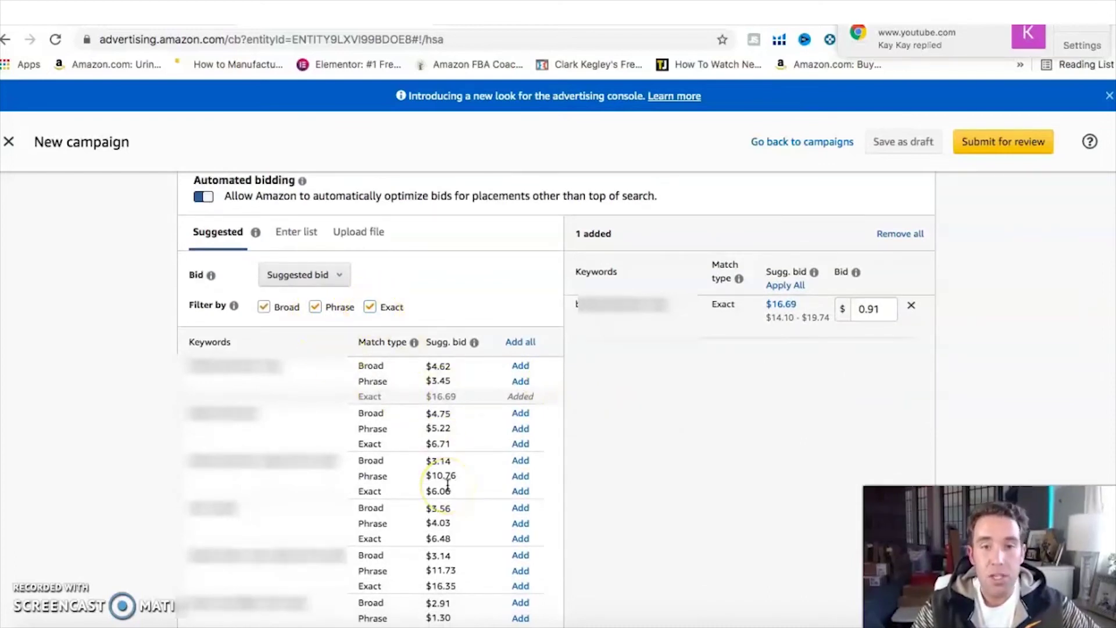
scroll(447, 484, down, 2)
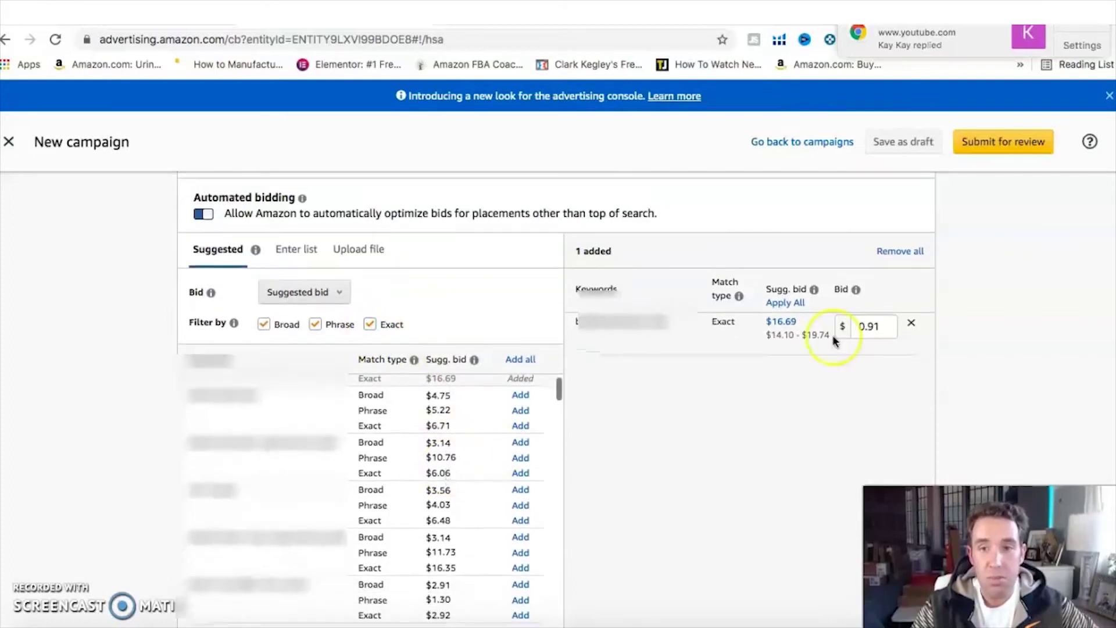
scroll(453, 471, down, 10)
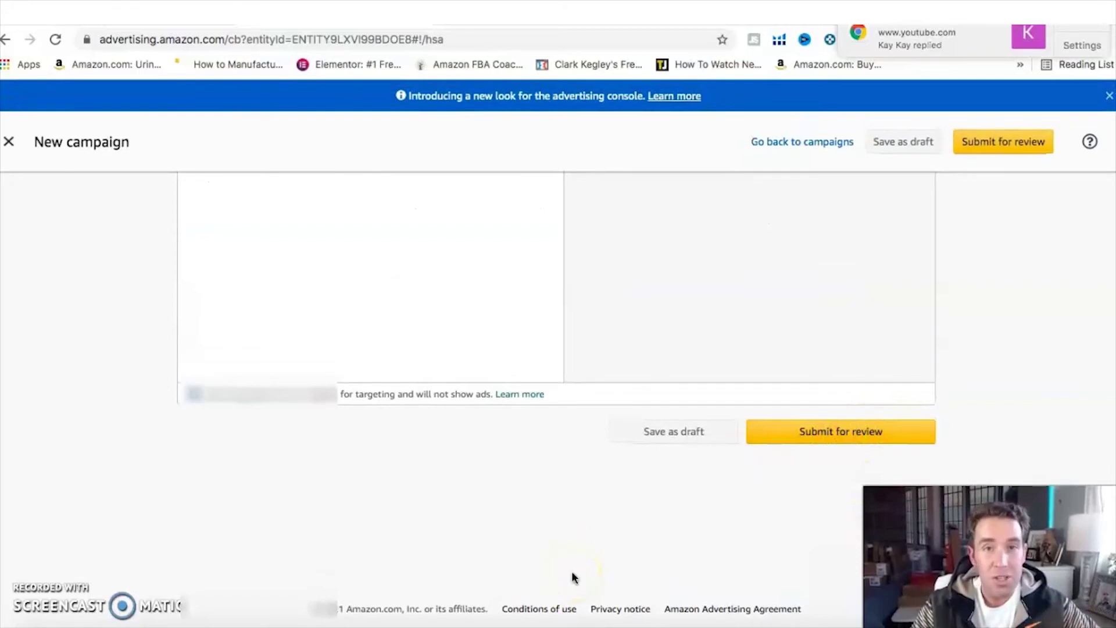
scroll(572, 577, up, 15)
scroll(548, 575, down, 8)
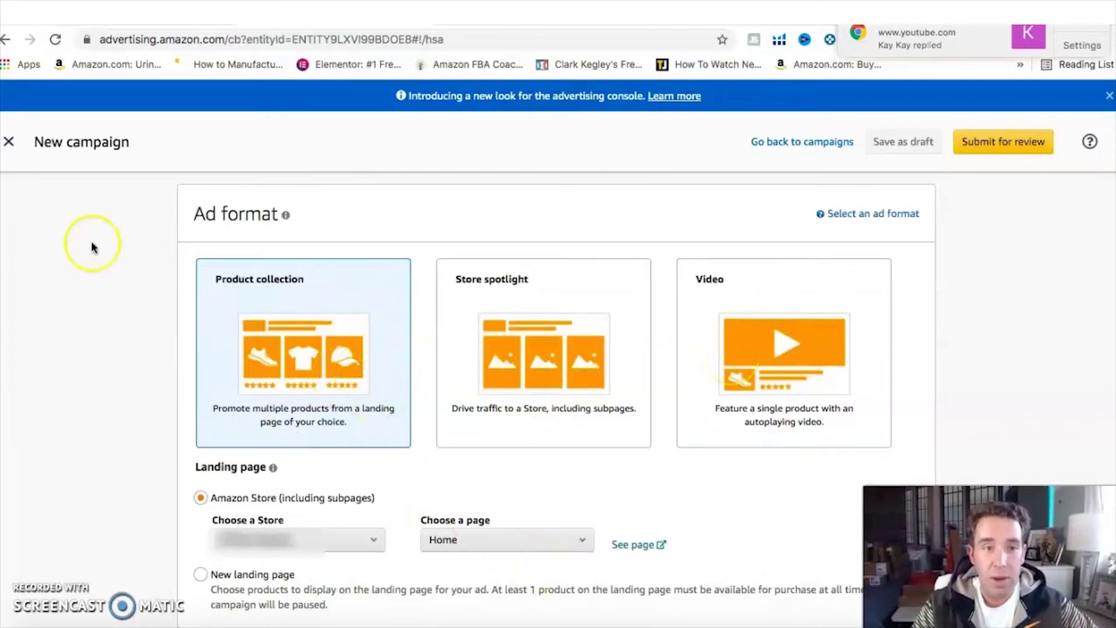
Leave the Sponsored Brands campaign and start a new Sponsored Display campaign
click(9, 141)
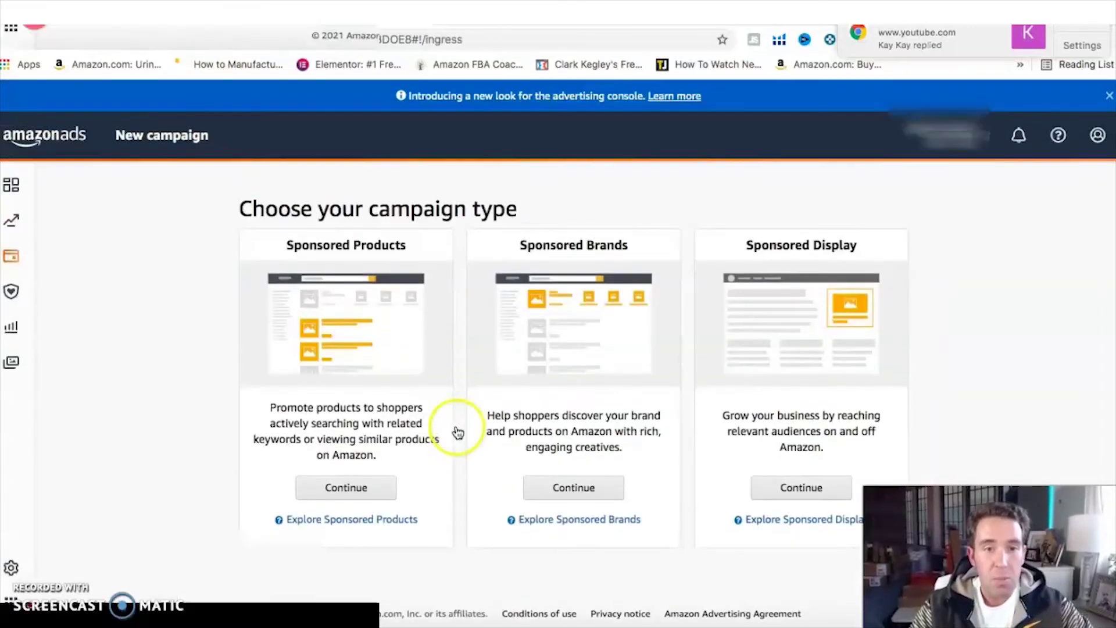
click(805, 483)
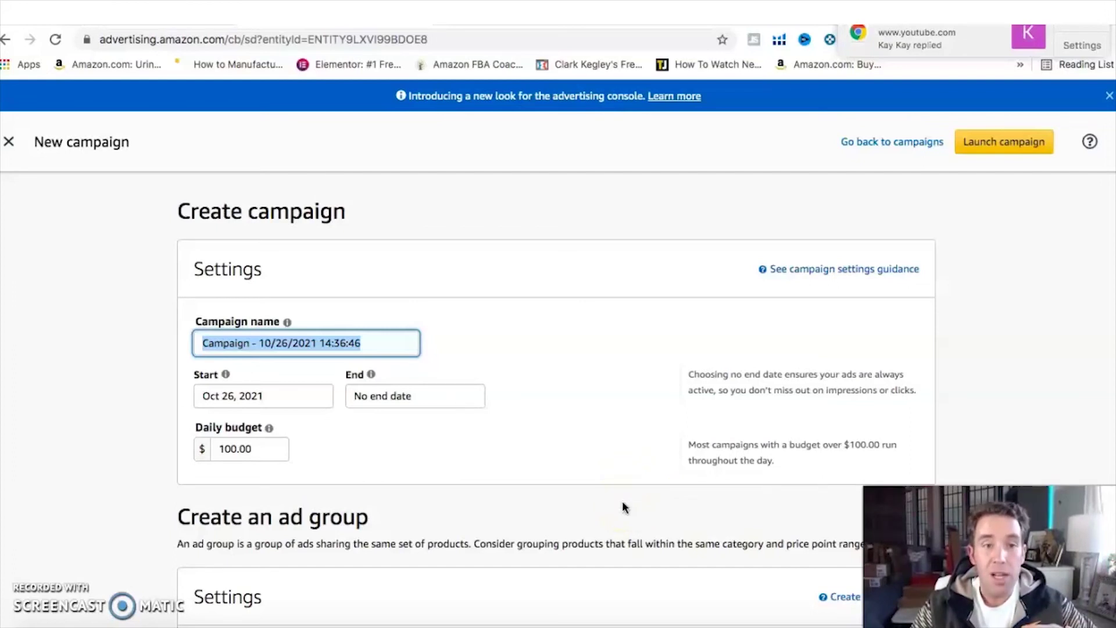
scroll(611, 454, down, 3)
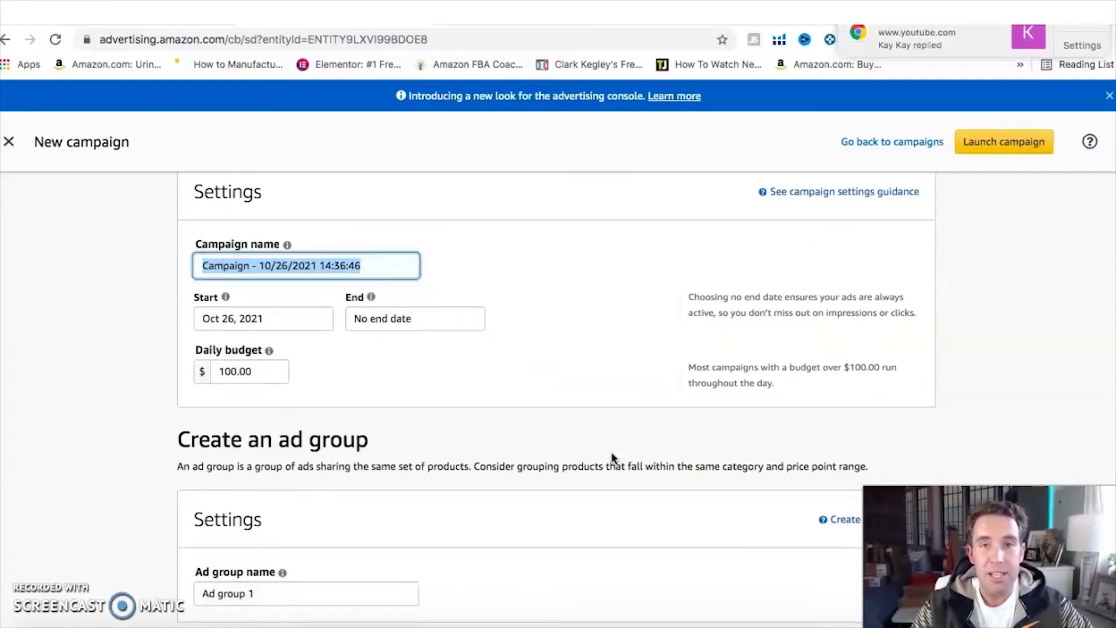
scroll(611, 457, down, 2)
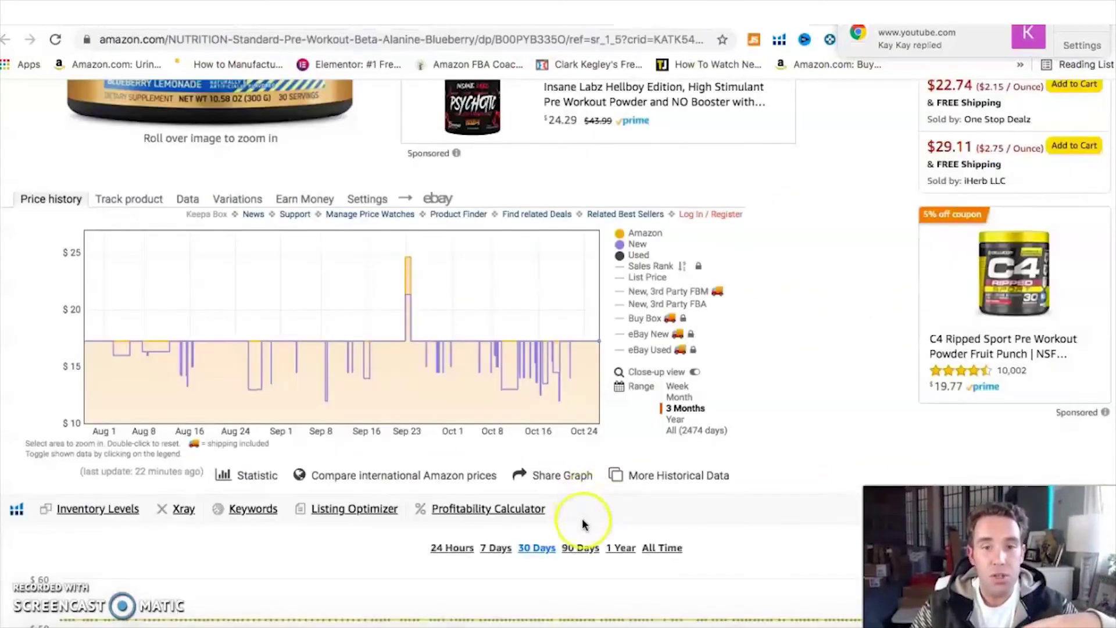
Examine the sponsored ad placements on the Gold Standard Pre-Workout product page, including the related products carousel
scroll(581, 518, up, 5)
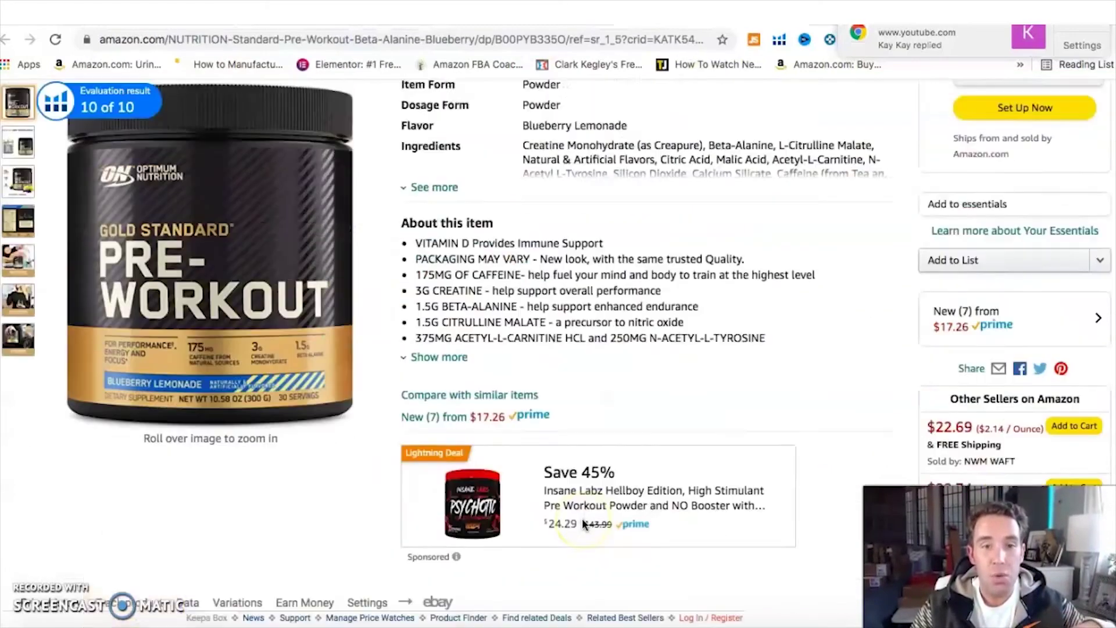
scroll(581, 518, down, 1)
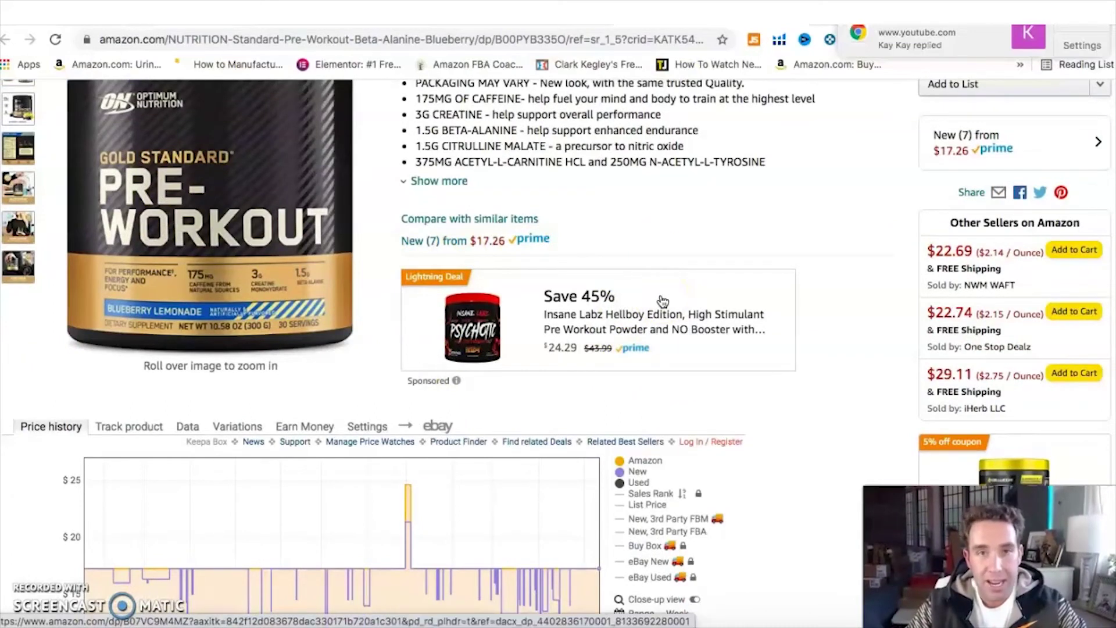
scroll(758, 344, down, 15)
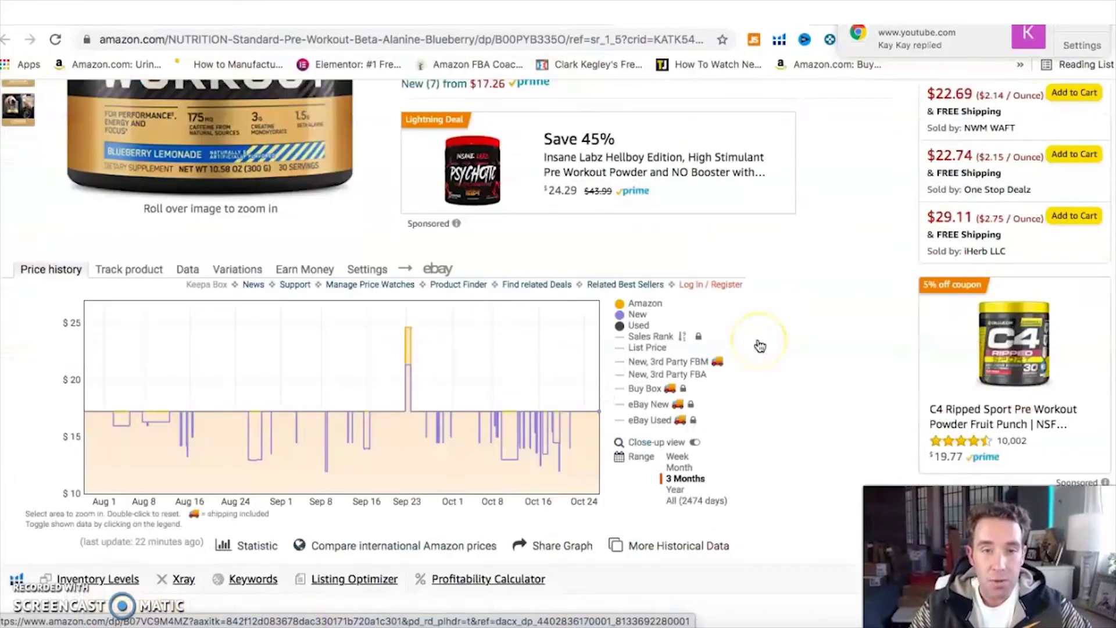
scroll(759, 345, down, 8)
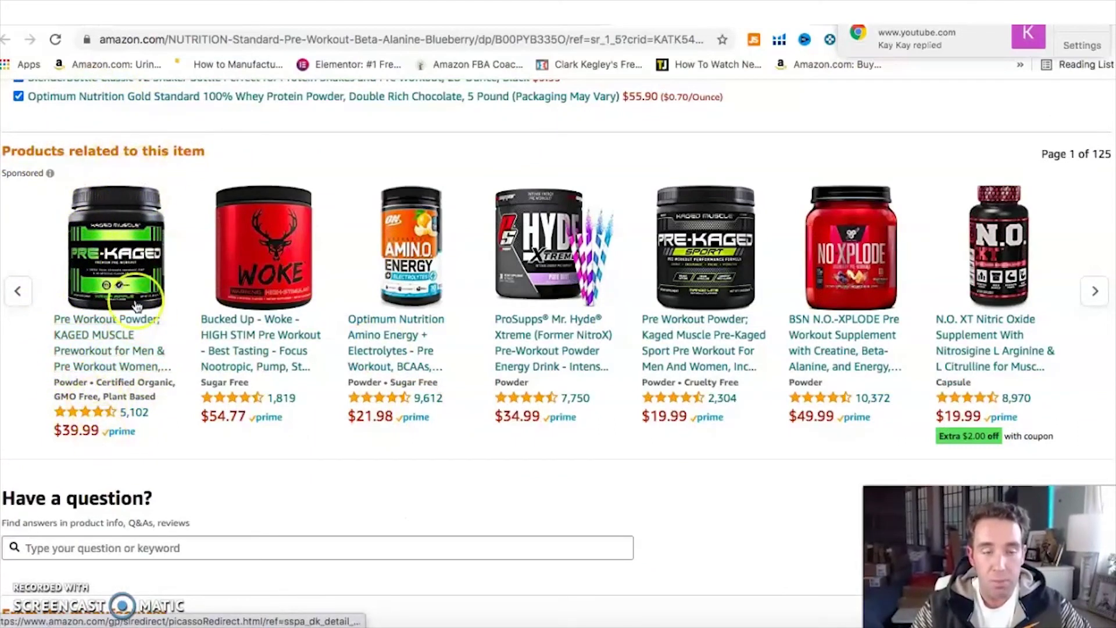
scroll(120, 397, up, 20)
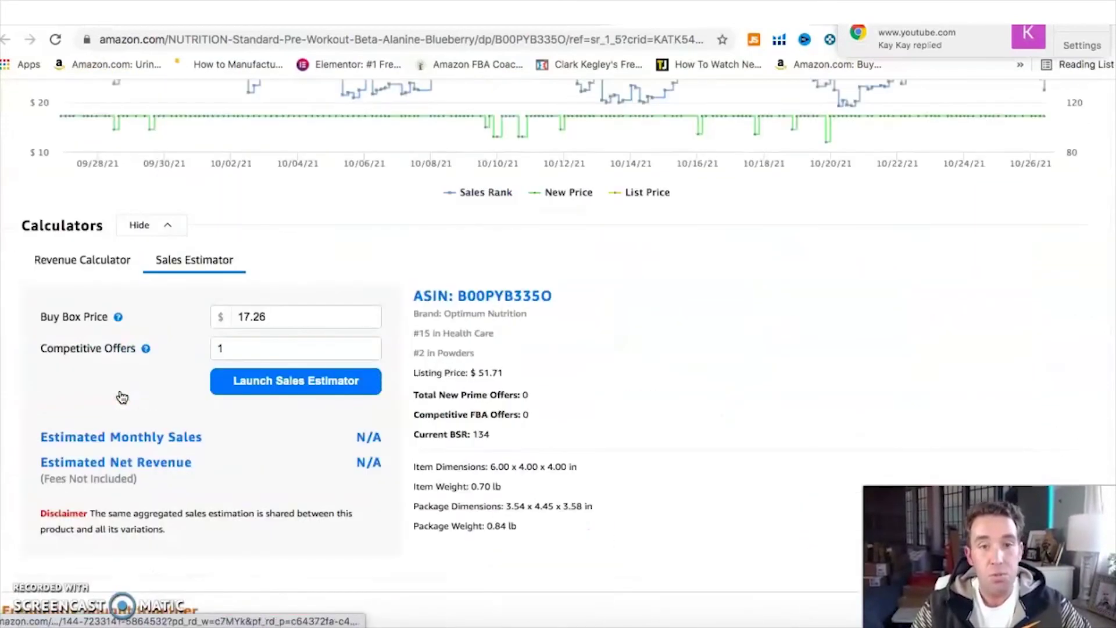
scroll(503, 325, up, 2)
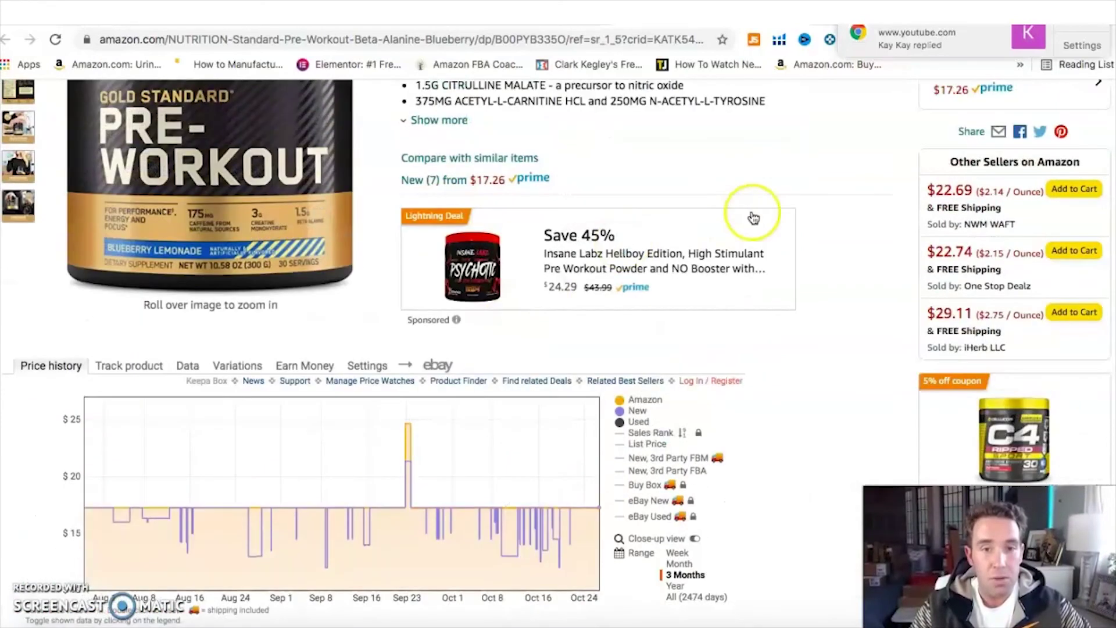
scroll(547, 315, down, 4)
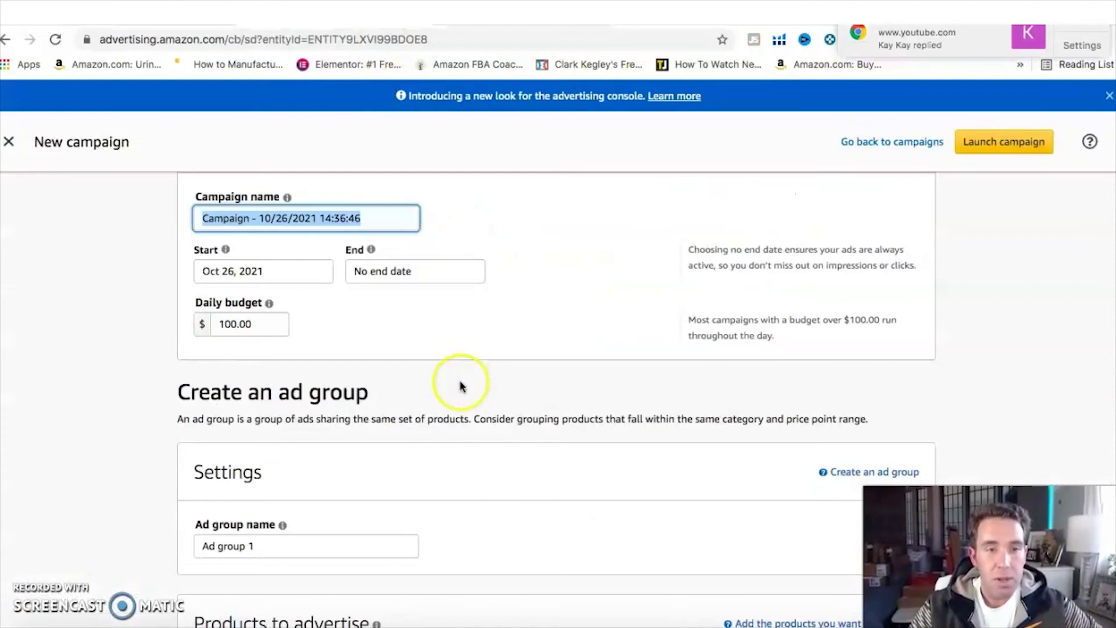
Add the MYSA 6-Pack Round Replacement Pads to the Sponsored Display campaign's products to advertise
scroll(522, 301, down, 1)
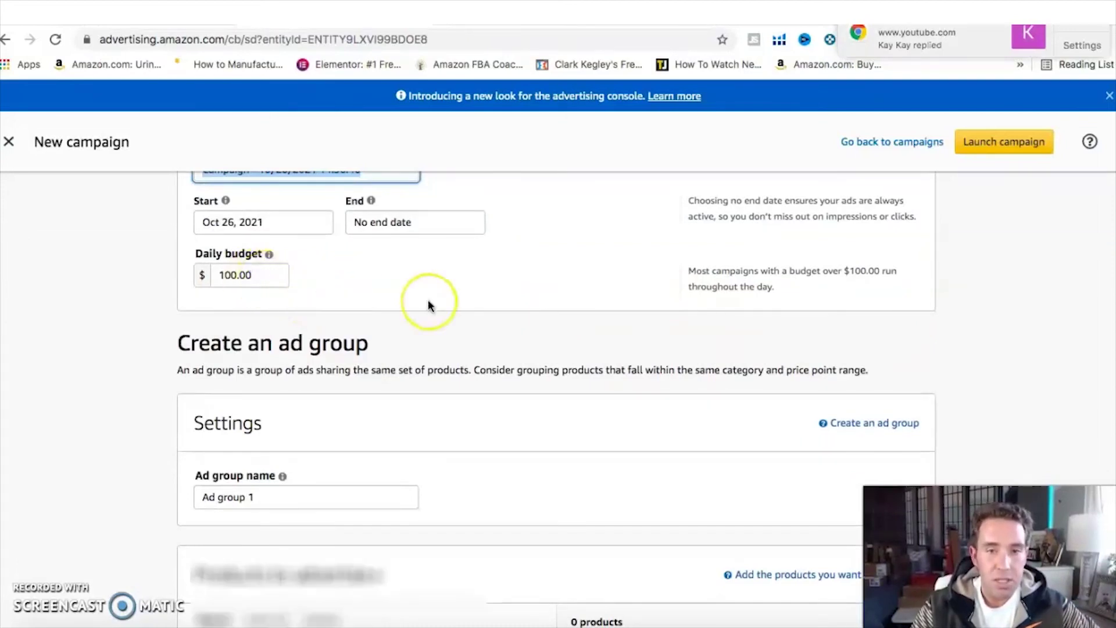
scroll(429, 303, down, 3)
scroll(324, 319, down, 3)
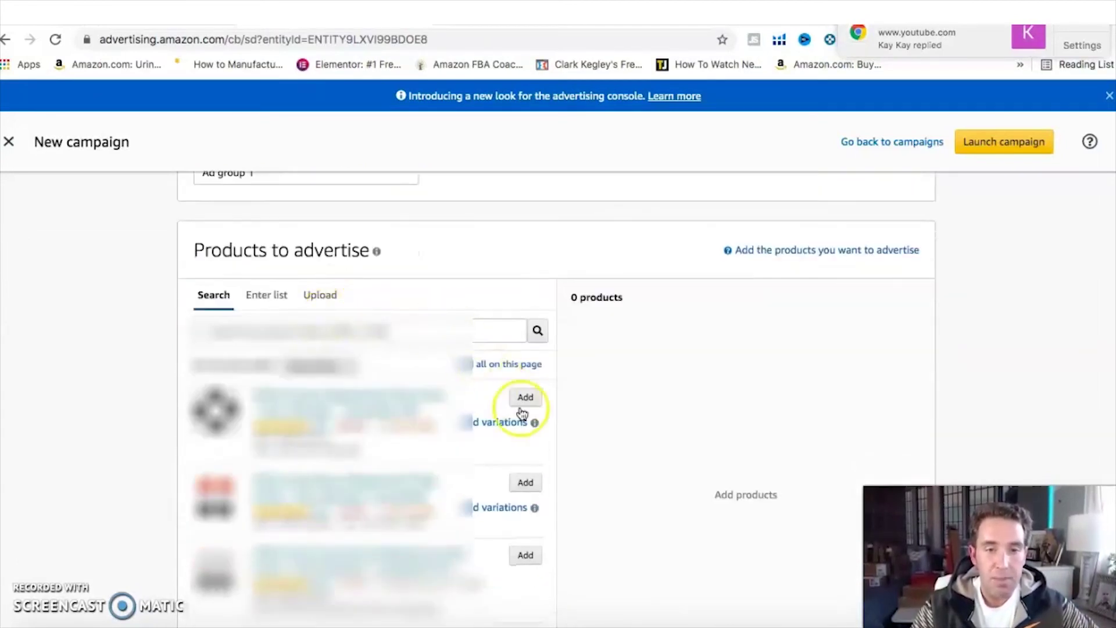
click(525, 482)
scroll(543, 242, down, 4)
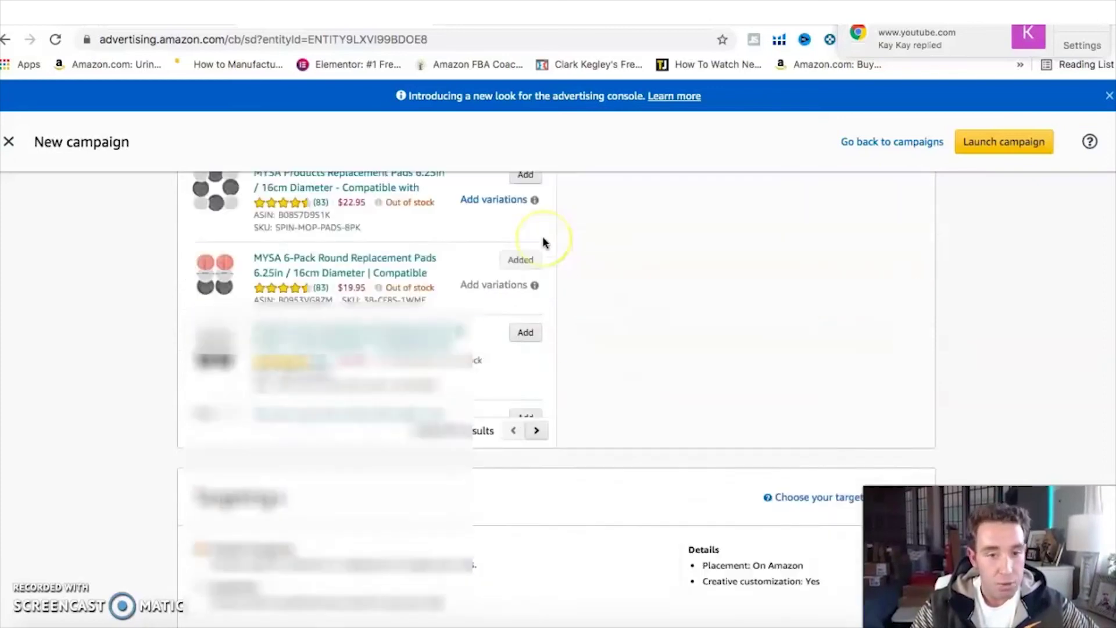
Review the Sponsored Display targeting and bid optimization options, and show the suggested individual products to target
scroll(543, 242, down, 4)
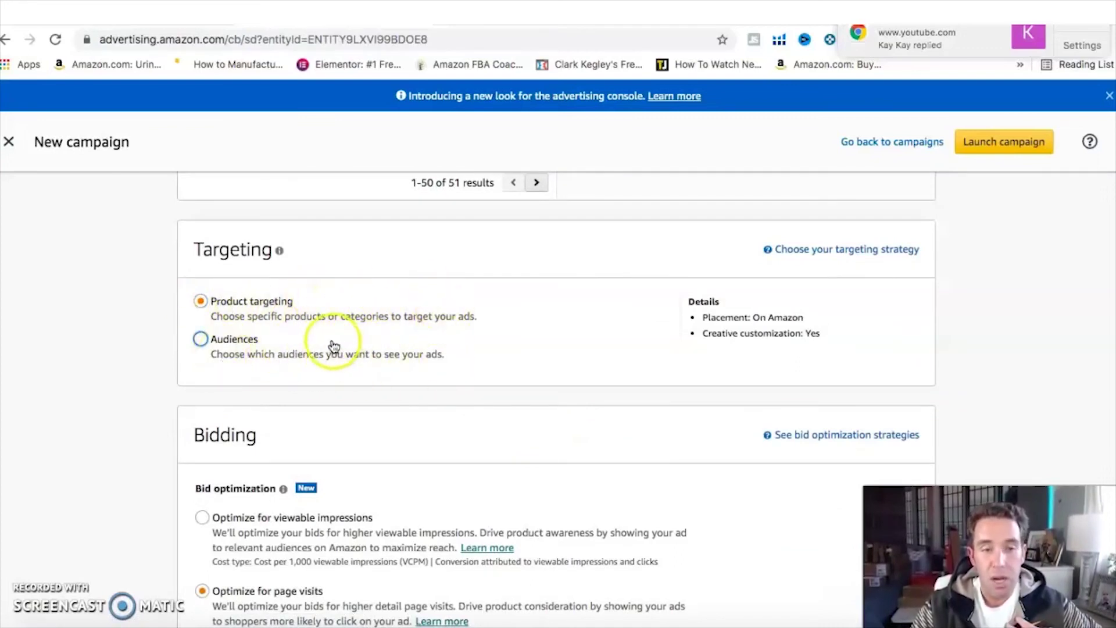
scroll(394, 349, down, 4)
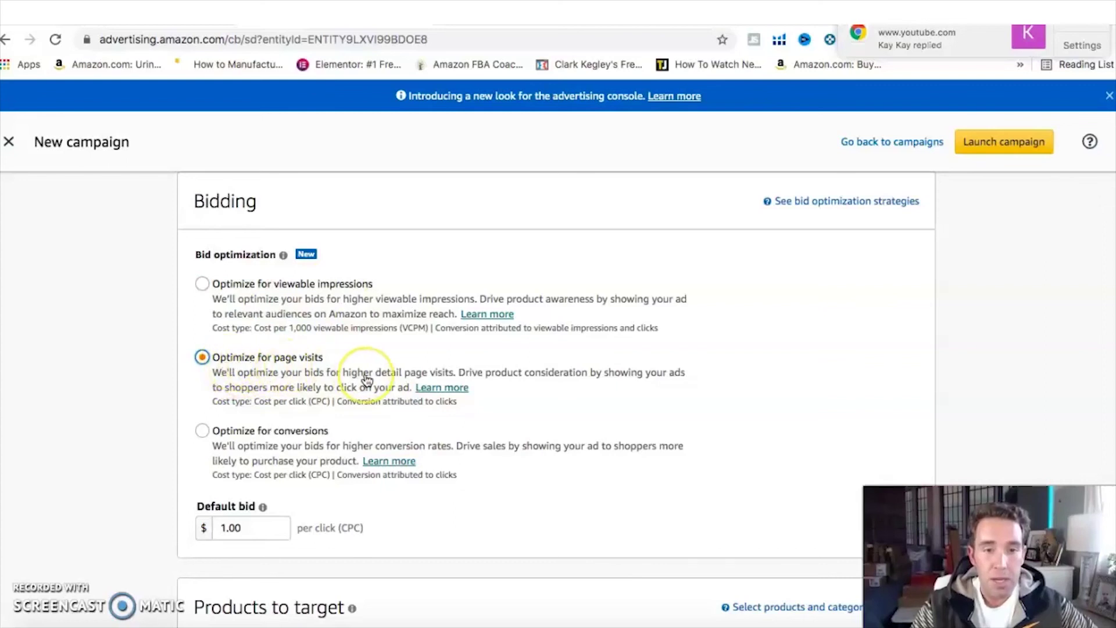
scroll(366, 379, down, 5)
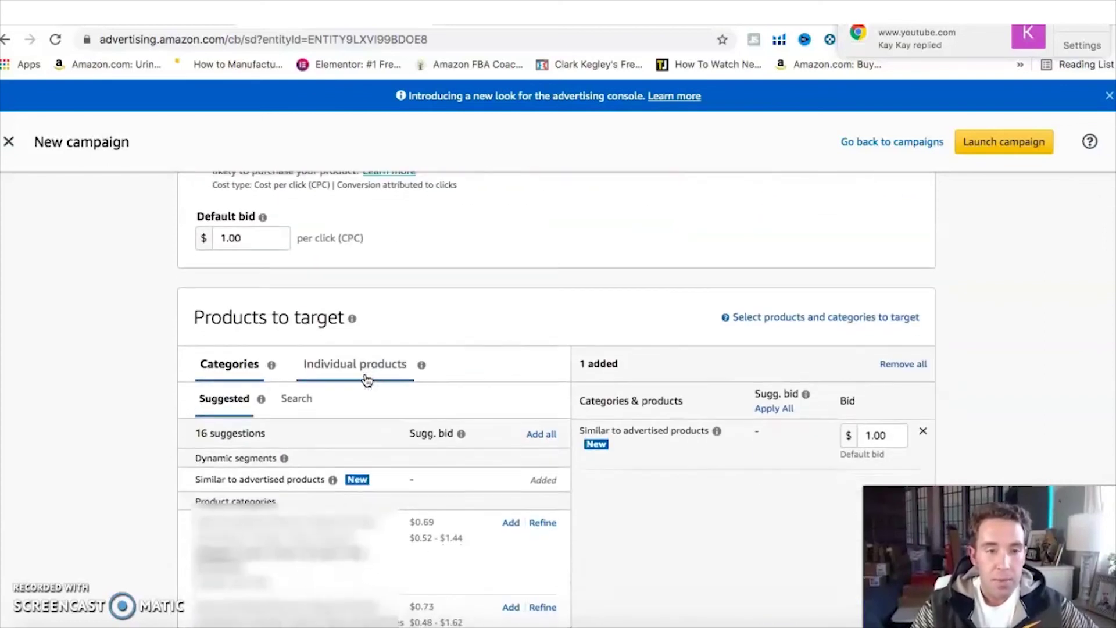
click(388, 361)
scroll(545, 280, down, 2)
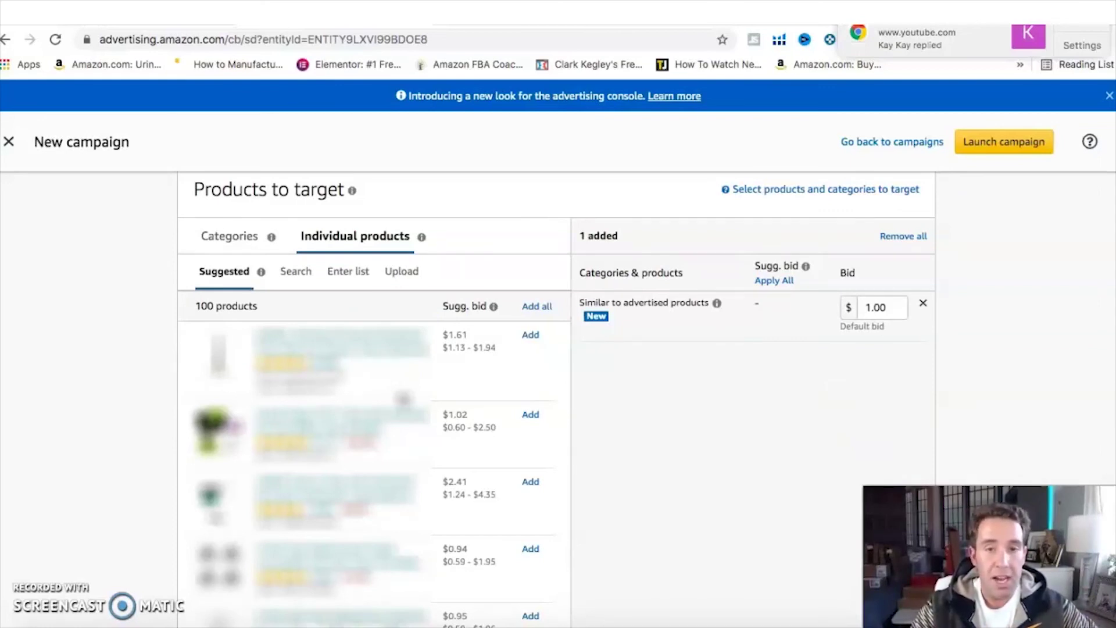
scroll(604, 547, down, 5)
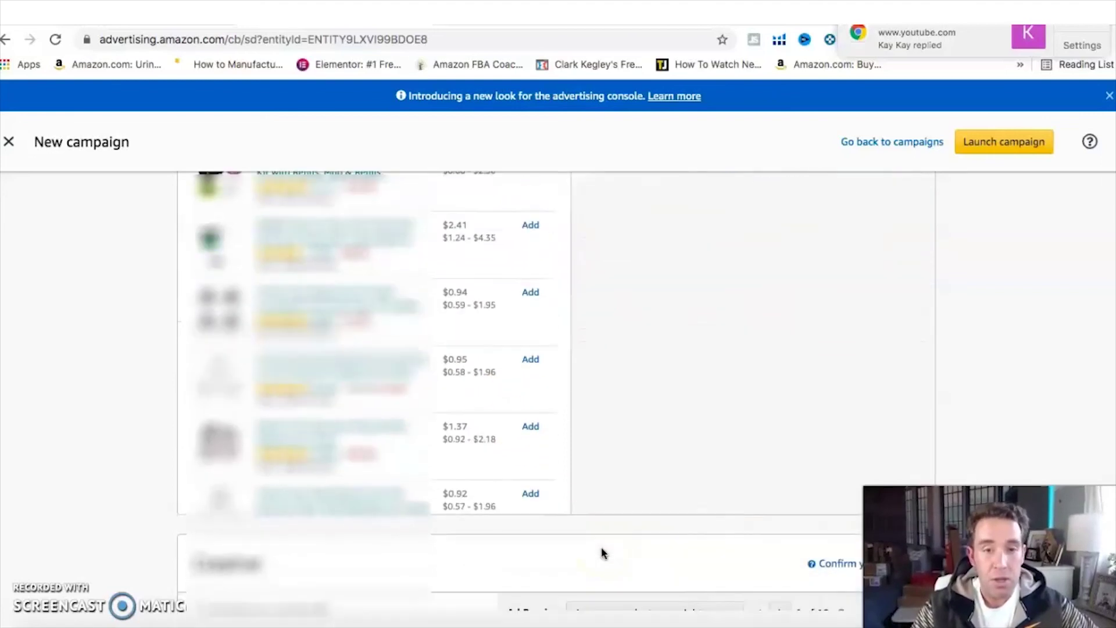
Examine the Creative section's logo, headline and custom image options alongside the ad preview
scroll(601, 549, down, 8)
click(491, 453)
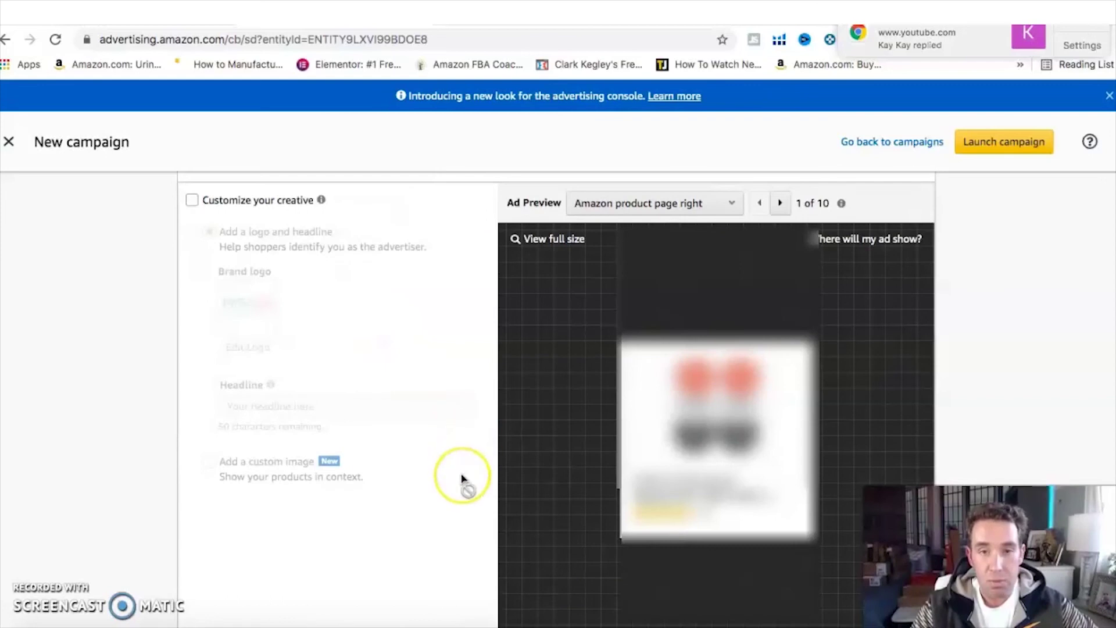
scroll(462, 478, down, 1)
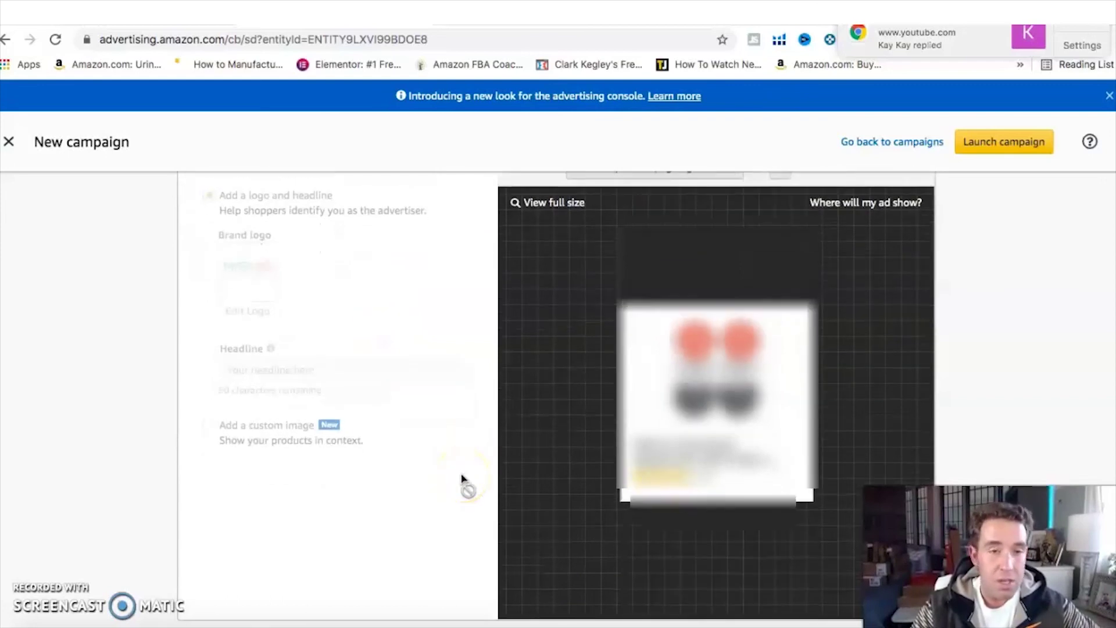
scroll(477, 514, down, 1)
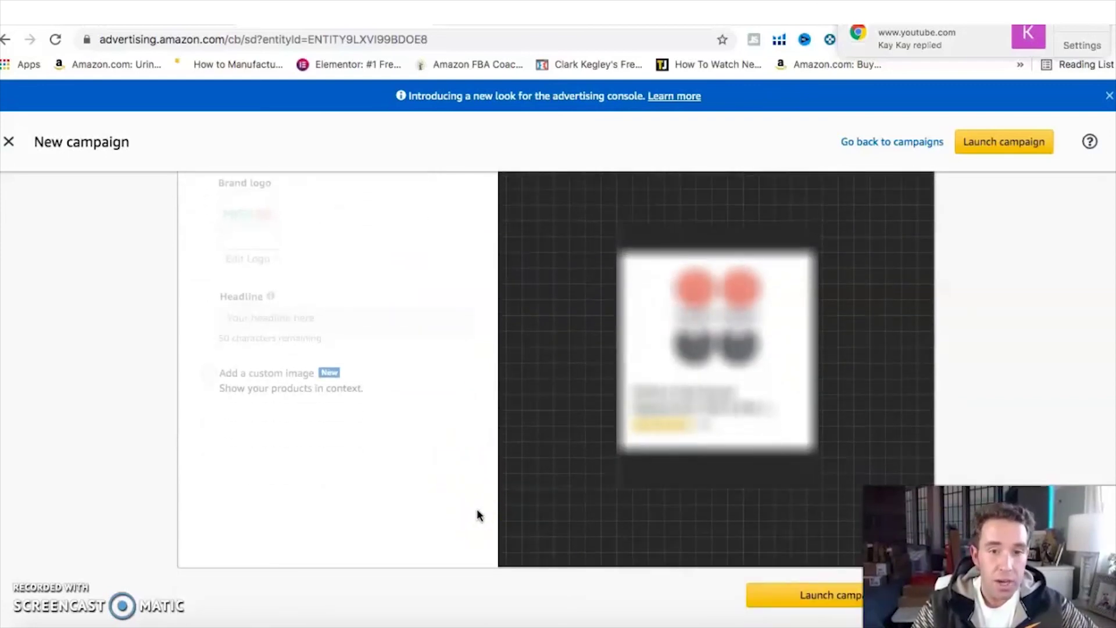
scroll(479, 511, down, 2)
Revisit the Sponsored Brands ad formats and look for their matching sponsored placements in Amazon's "pre workout powder" search results
click(779, 516)
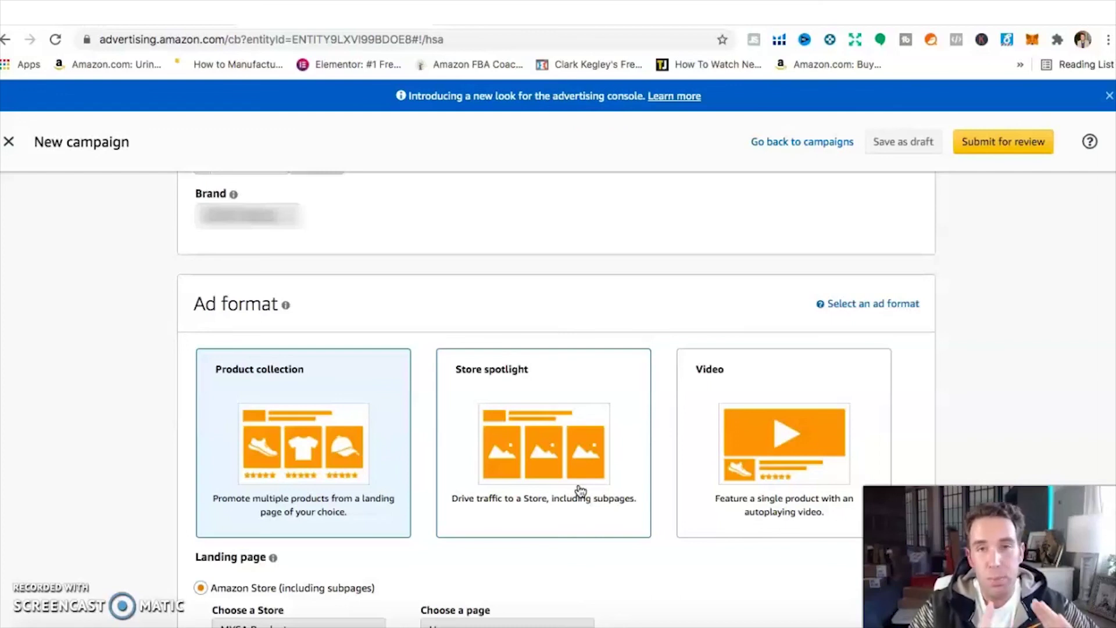
click(824, 471)
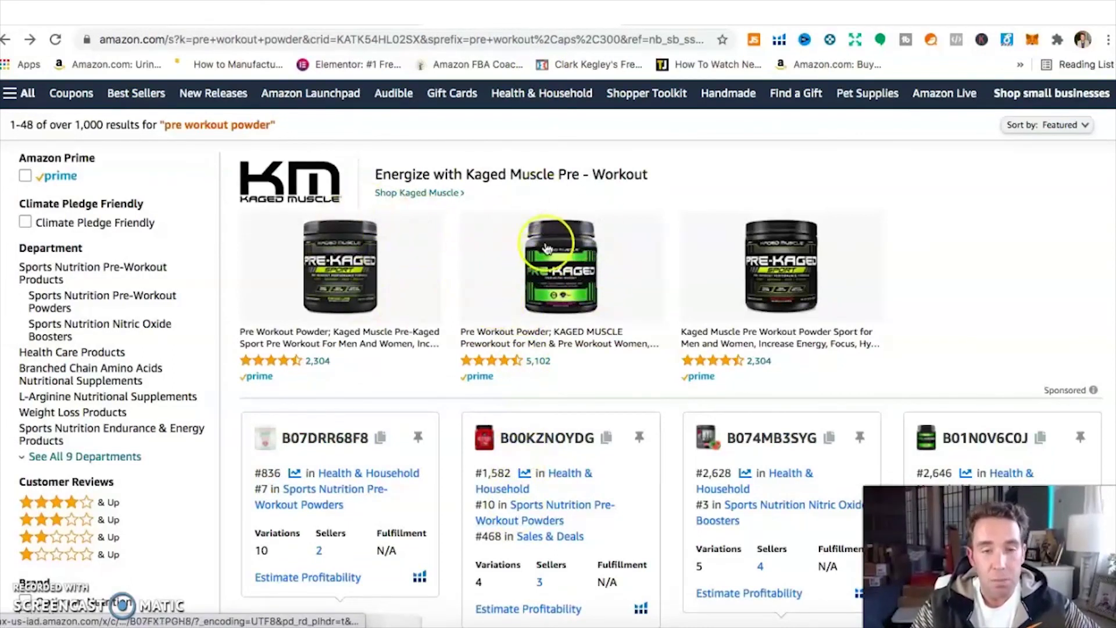
scroll(458, 277, down, 15)
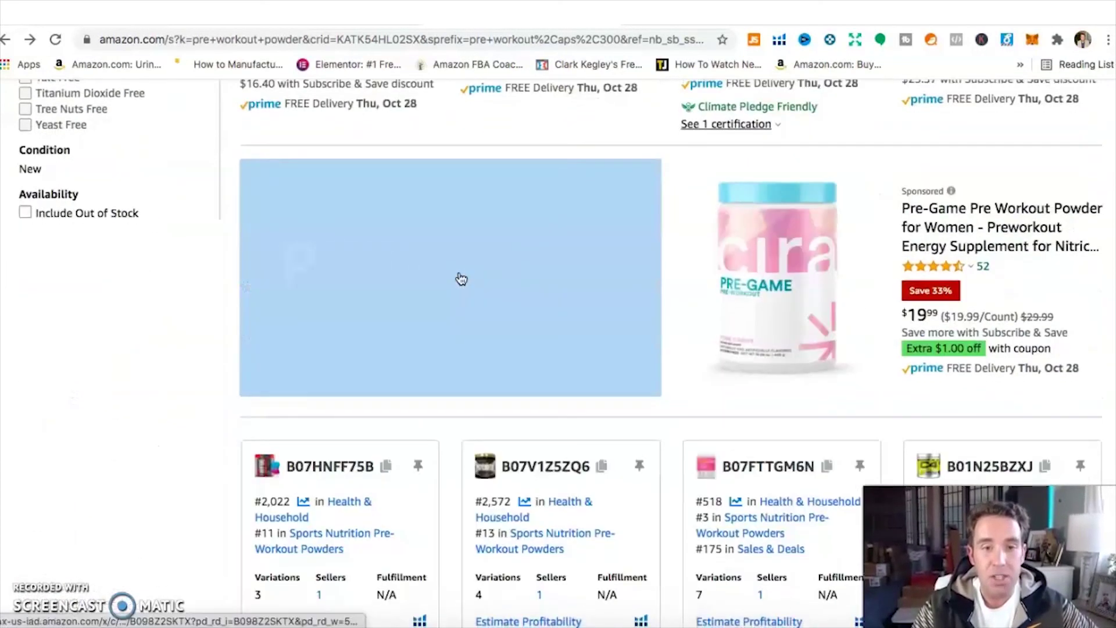